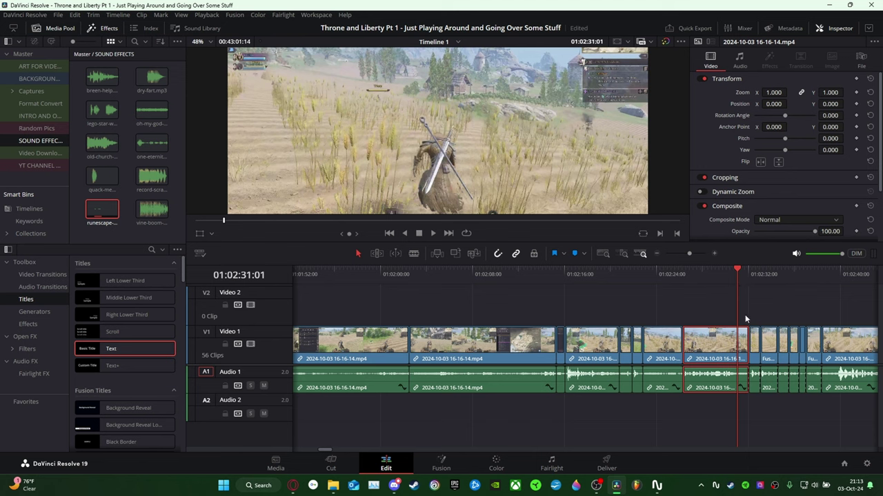
Review the section with existing captions by playing from 01:02:31:01 and scrubbing back to about 01:02:08.
{"action": "key", "text": "space"}
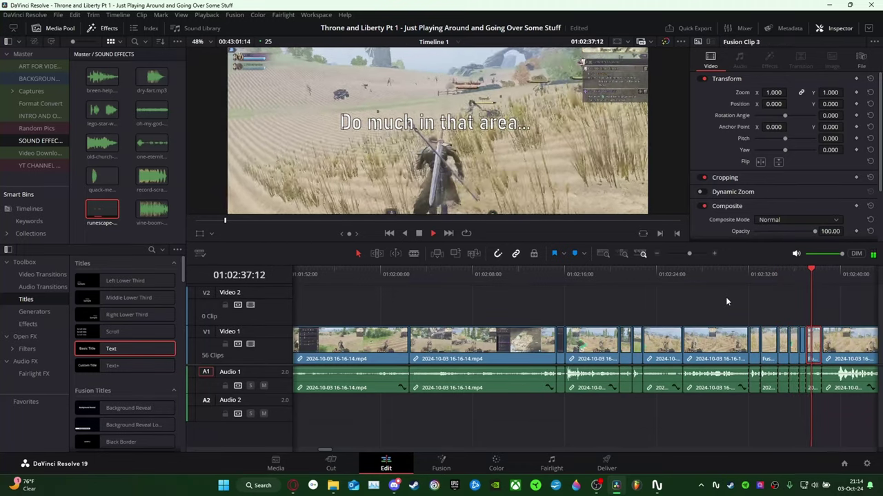
{"action": "left_click_drag", "start_coordinate": [688, 279], "coordinate": [475, 292]}
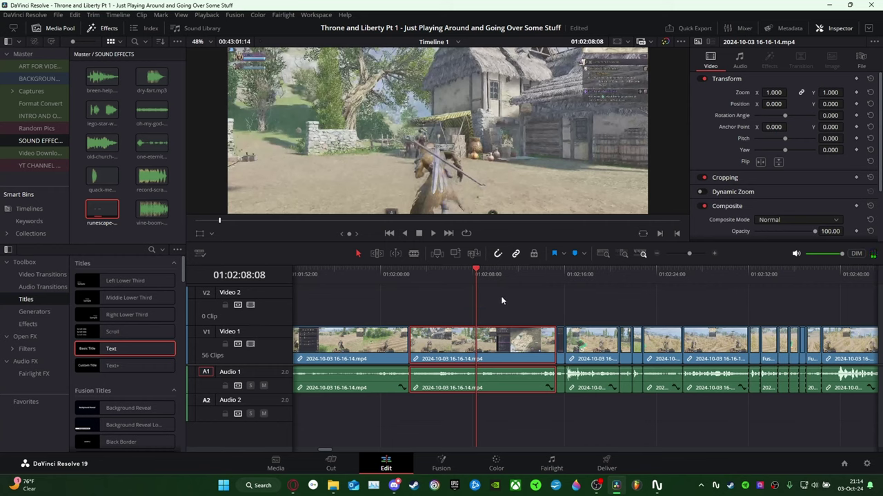
{"action": "key", "text": "ctrl+z"}
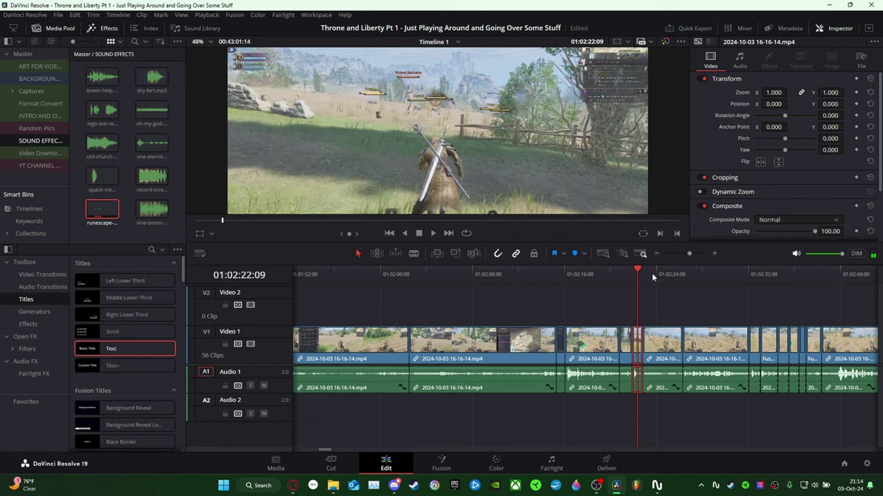
Play the short gameplay clip near 01:02:22 and place the playhead at its start, 01:02:21:23.
{"action": "left_click", "coordinate": [714, 254]}
{"action": "left_click", "coordinate": [714, 254]}
{"action": "left_click", "coordinate": [549, 274]}
{"action": "mouse_move", "coordinate": [552, 275]}
{"action": "left_mouse_down"}
{"action": "mouse_move", "coordinate": [563, 271]}
{"action": "mouse_move", "coordinate": [549, 275]}
{"action": "left_mouse_up"}
{"action": "key", "text": "space"}
{"action": "key", "text": "space"}
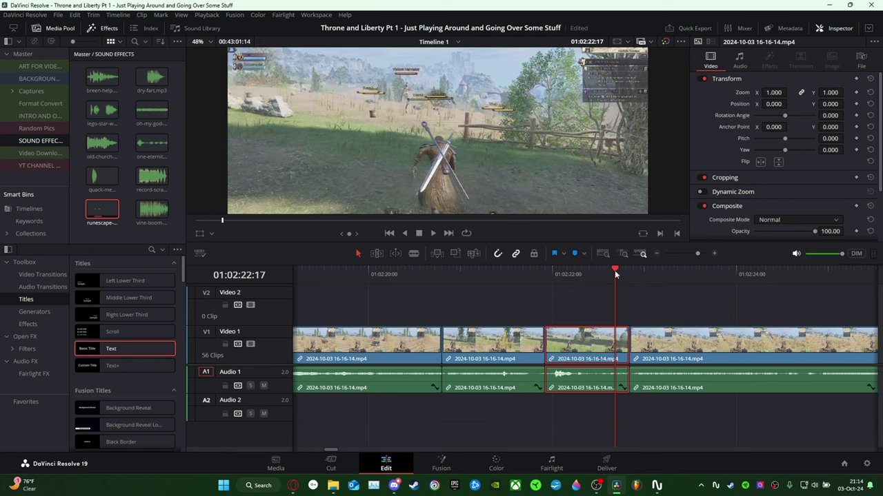
{"action": "left_click_drag", "start_coordinate": [614, 270], "coordinate": [546, 275]}
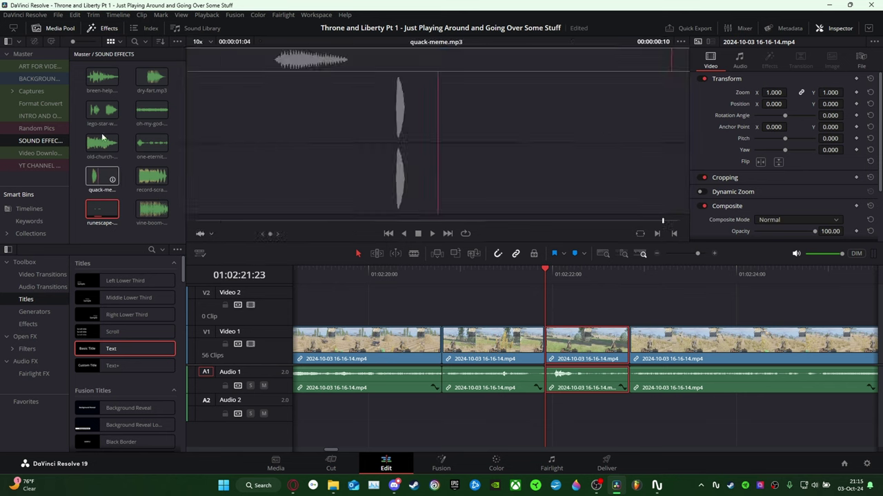
{"action": "left_click", "coordinate": [100, 29]}
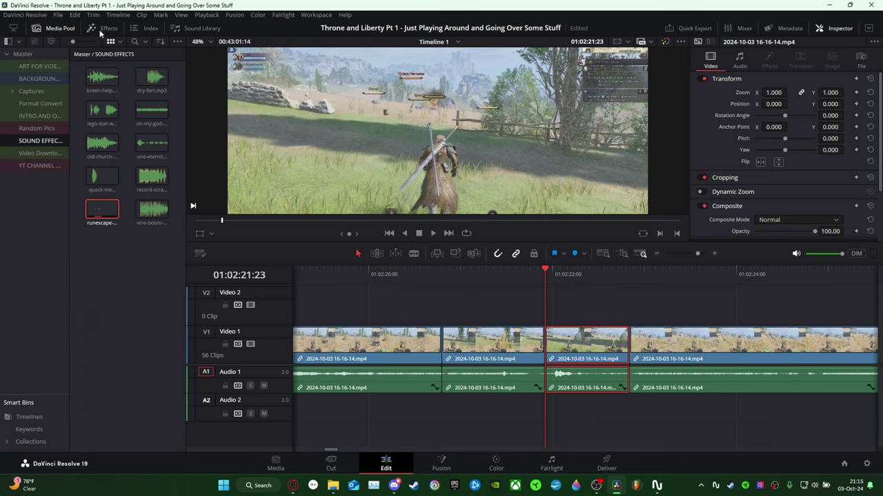
{"action": "left_click", "coordinate": [104, 34]}
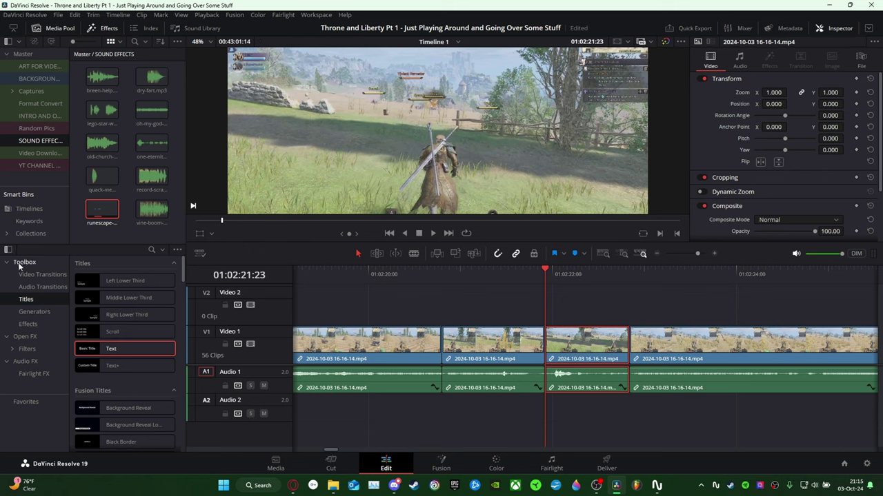
{"action": "left_click", "coordinate": [17, 266]}
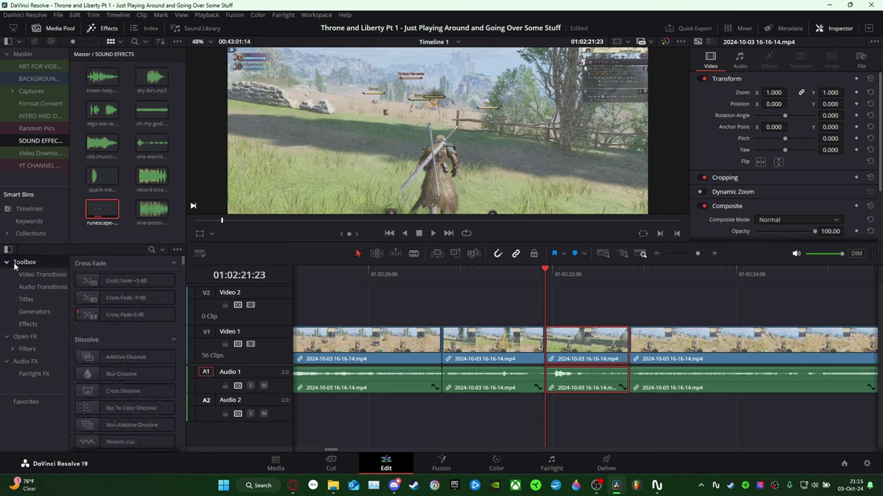
{"action": "left_click", "coordinate": [8, 267]}
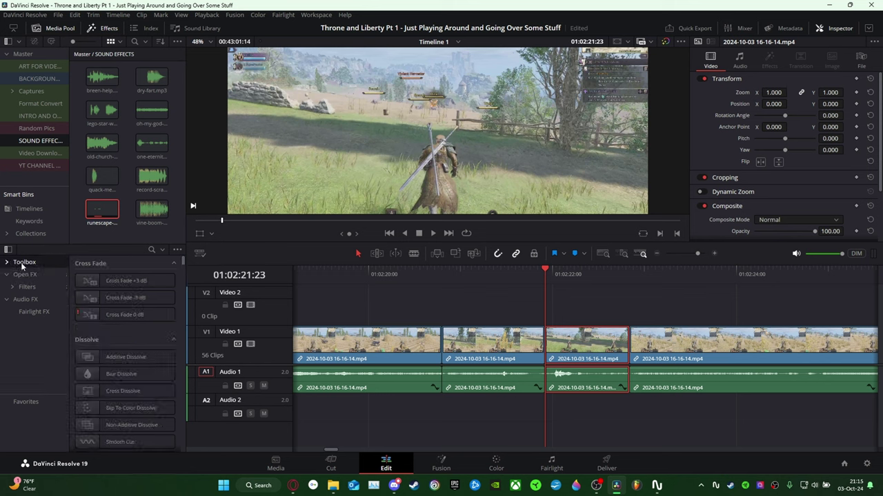
{"action": "left_click", "coordinate": [7, 263]}
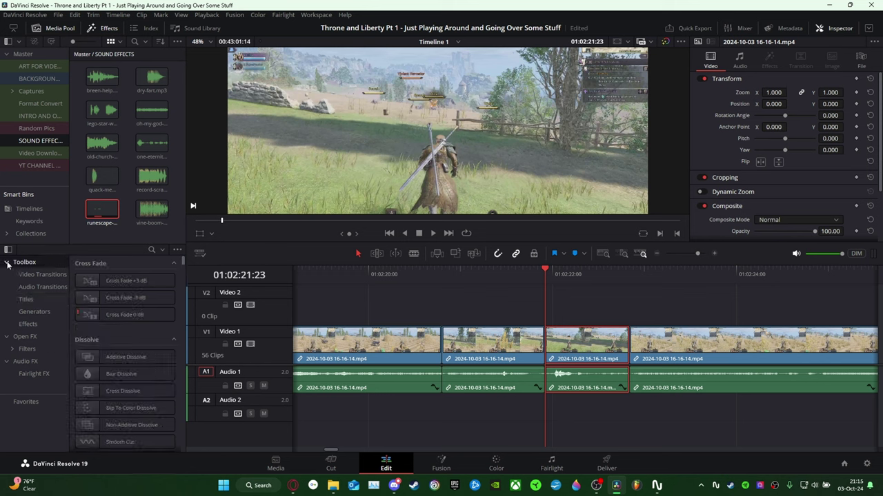
Add a basic Text title on Video 2 above the short clip and trim it to that clip's length.
{"action": "left_click", "coordinate": [28, 300]}
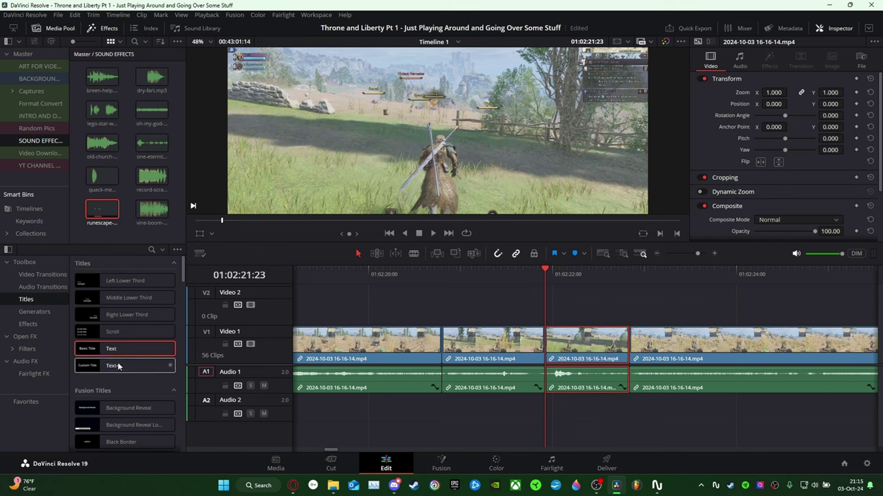
{"action": "left_click_drag", "start_coordinate": [110, 349], "coordinate": [562, 319]}
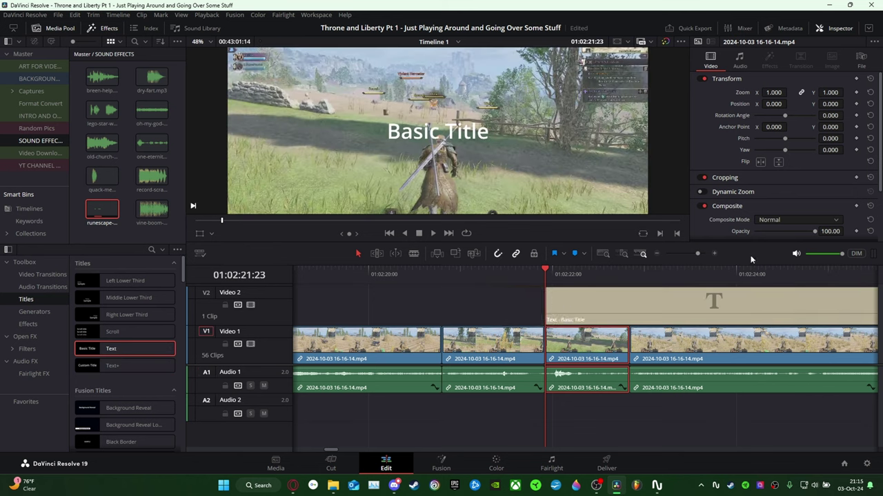
{"action": "left_click", "coordinate": [658, 254]}
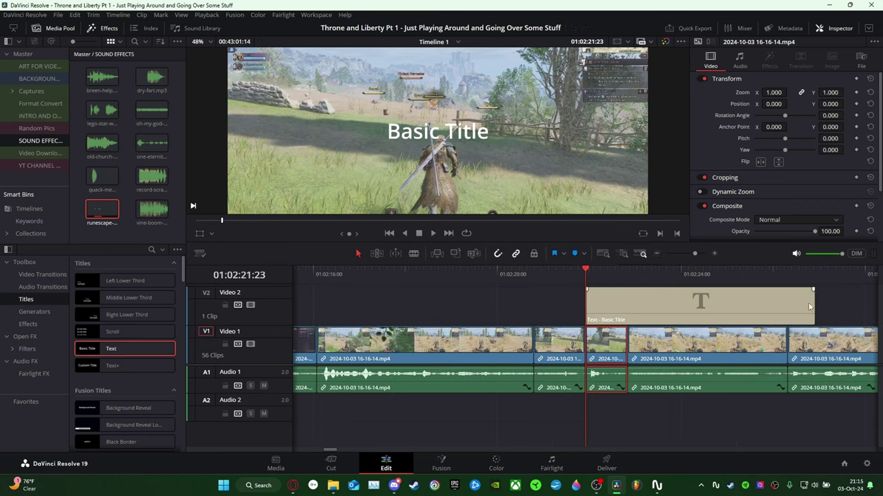
{"action": "left_click_drag", "start_coordinate": [814, 303], "coordinate": [626, 304]}
Move the playhead to 01:02:22:02 and clear the placeholder text of the new title.
{"action": "left_click", "coordinate": [593, 273]}
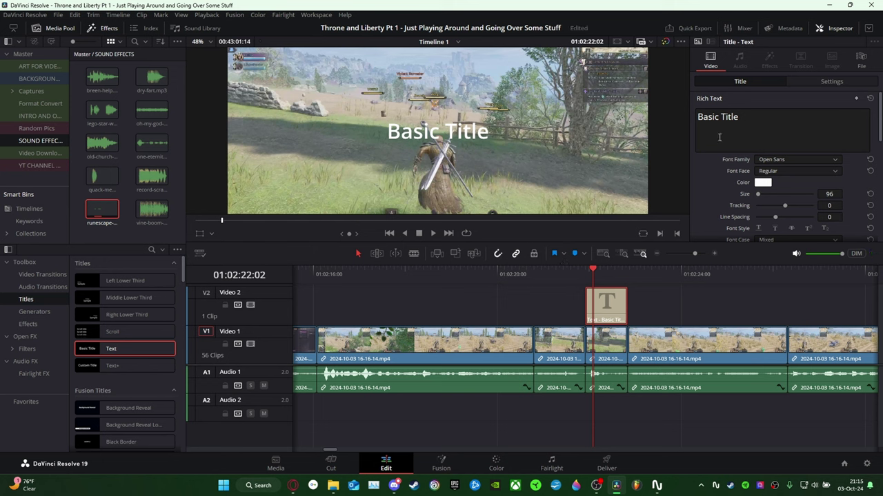
{"action": "left_click", "coordinate": [745, 121]}
{"action": "key", "text": "ctrl+a"}
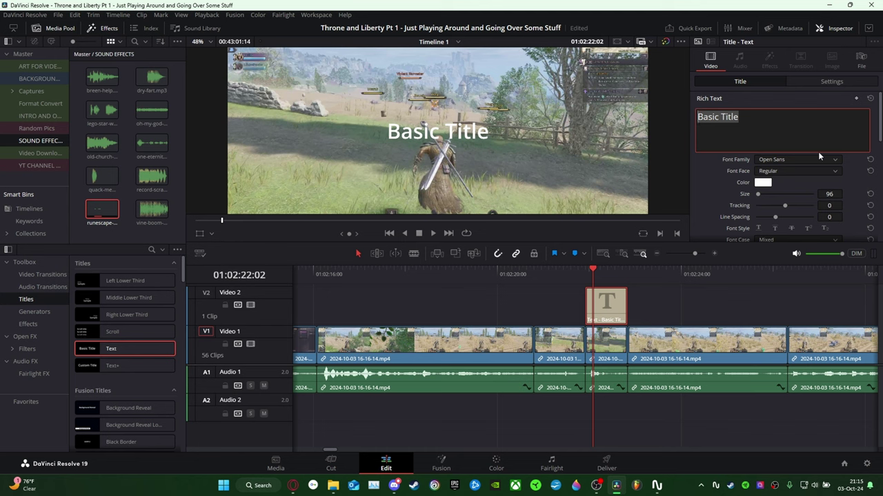
{"action": "key", "text": "BackSpace"}
{"action": "type", "text": "Eit"}
{"action": "key", "text": "BackSpace"}
{"action": "type", "text": "ght"}
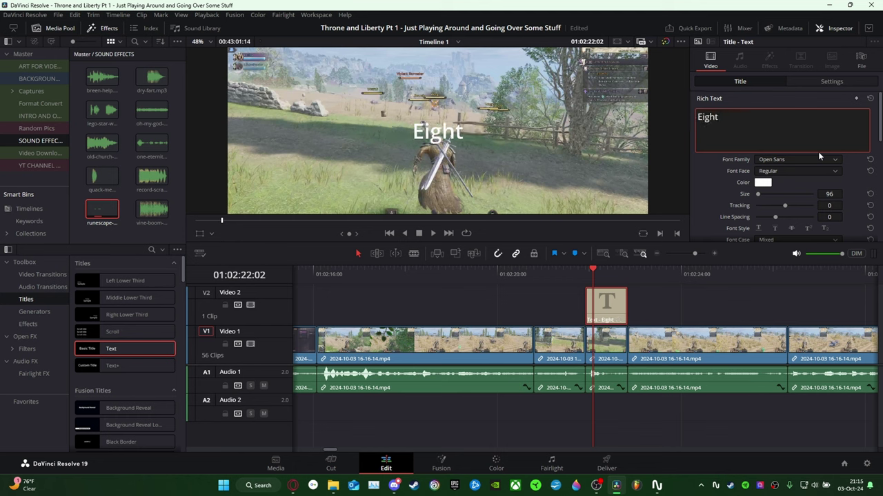
{"action": "key", "text": "BackSpace"}
{"action": "key", "text": "BackSpace"}
{"action": "key", "text": "BackSpace"}
{"action": "key", "text": "BackSpace"}
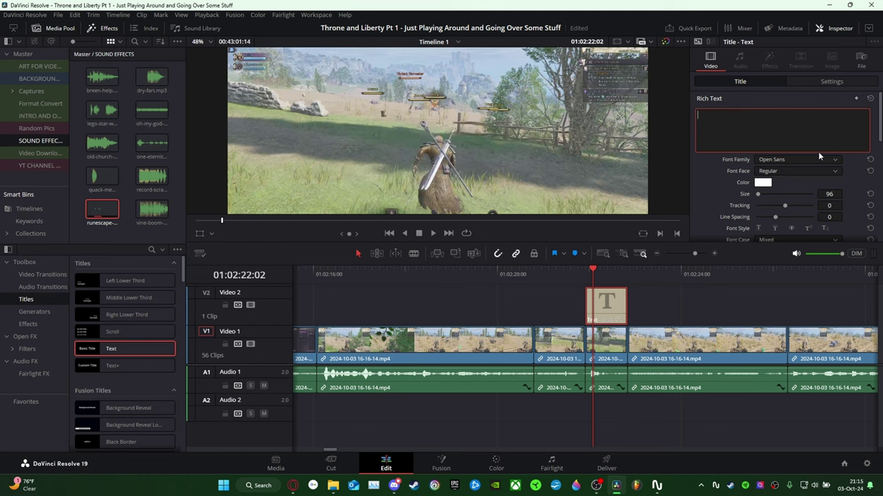
Enter "8" as the title text and set its font family to Bahnschrift SemiBold SemiConden.
{"action": "type", "text": "8"}
{"action": "left_click", "coordinate": [815, 161]}
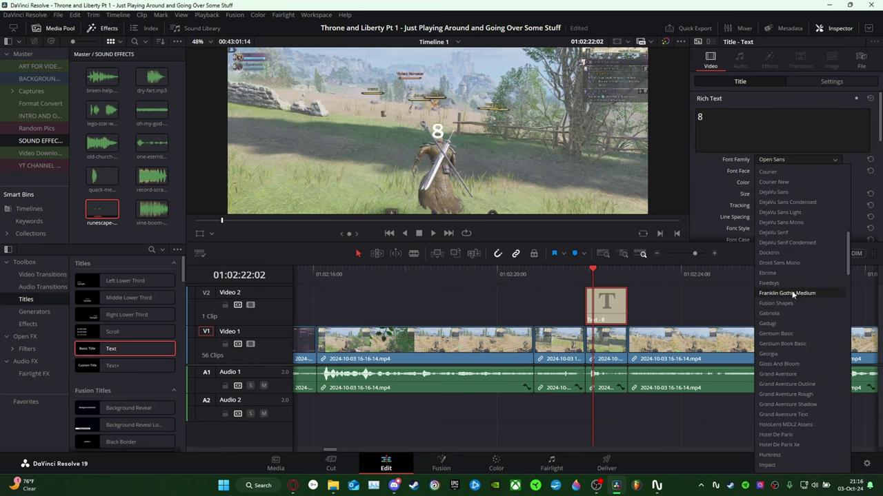
{"action": "scroll", "coordinate": [788, 223], "scroll_direction": "up", "scroll_amount": 8}
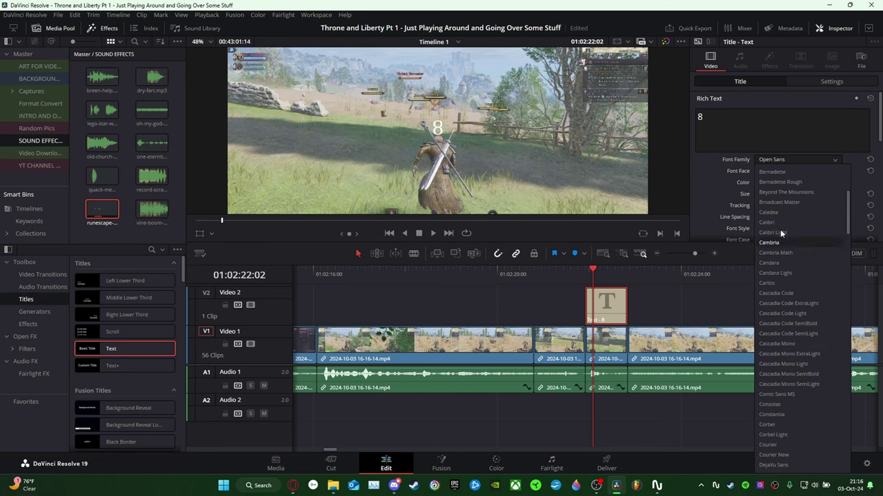
{"action": "scroll", "coordinate": [793, 221], "scroll_direction": "up", "scroll_amount": 4}
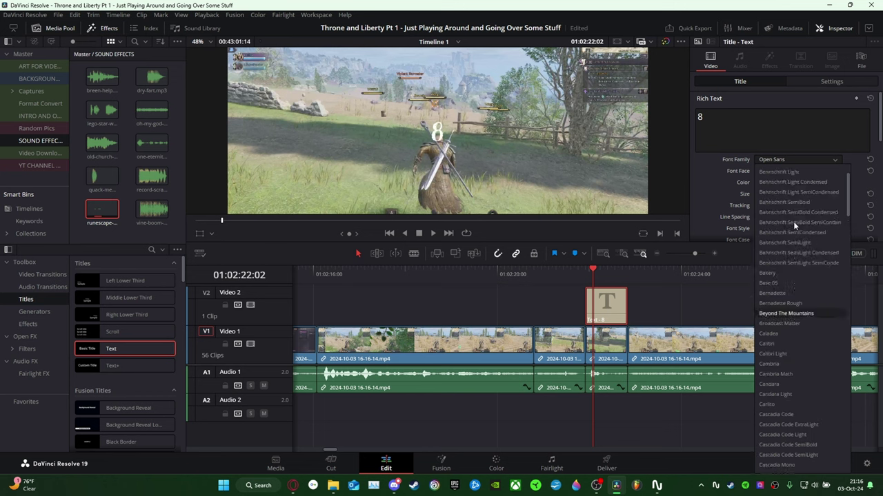
{"action": "scroll", "coordinate": [795, 222], "scroll_direction": "up", "scroll_amount": 2}
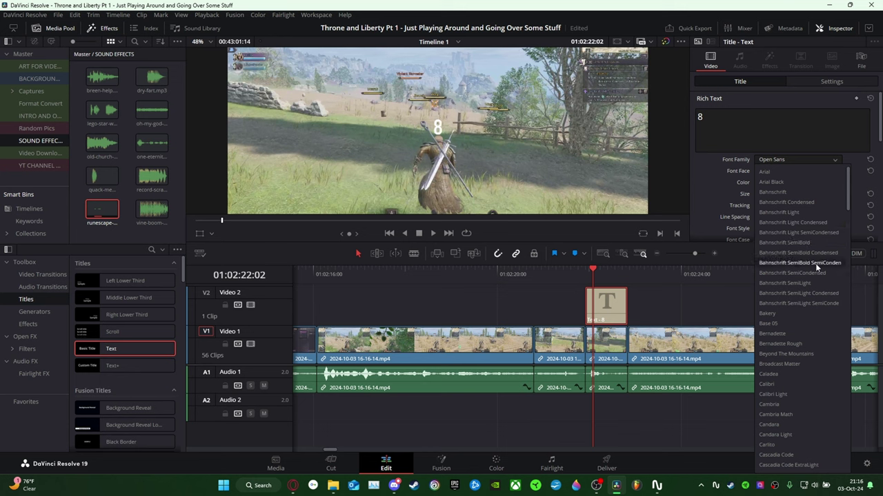
{"action": "left_click", "coordinate": [816, 260]}
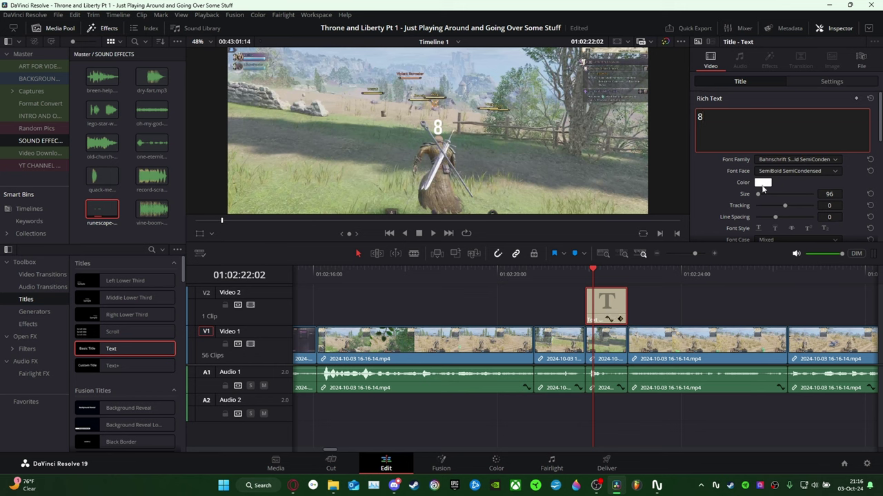
Set the font size of the "8" title to 100.
{"action": "left_click_drag", "start_coordinate": [829, 195], "coordinate": [829, 205]}
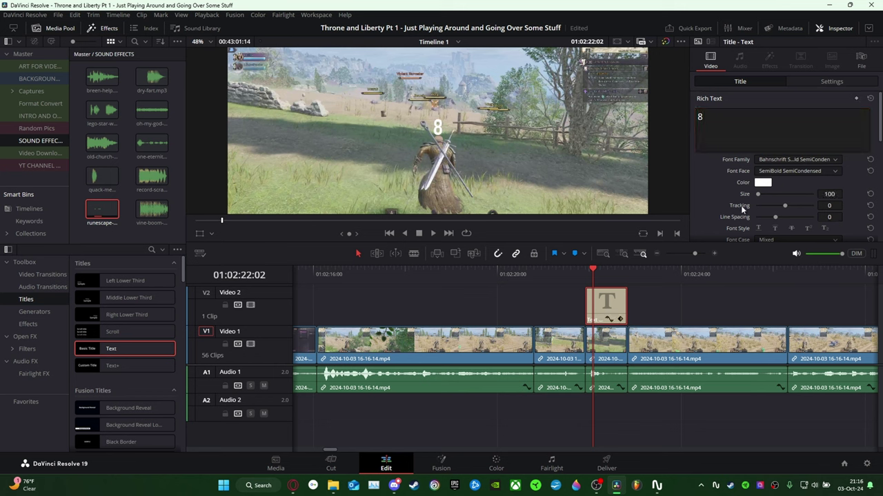
{"action": "scroll", "coordinate": [739, 210], "scroll_direction": "down", "scroll_amount": 2}
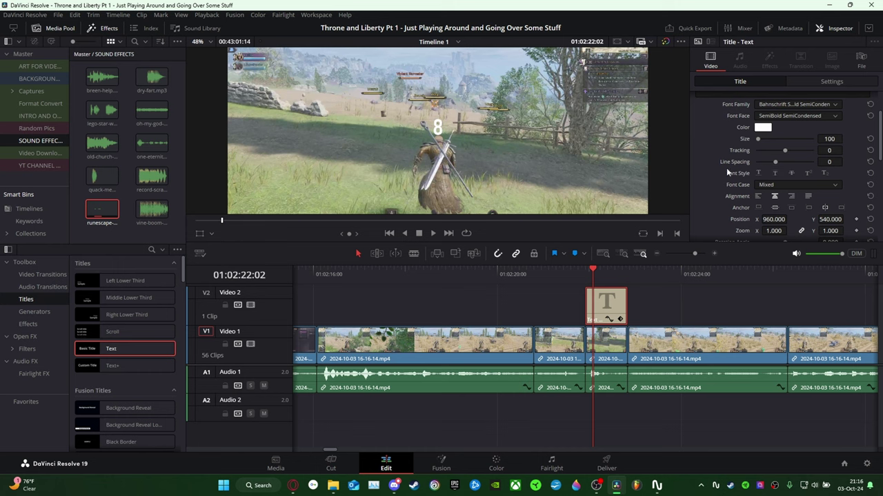
{"action": "left_click", "coordinate": [786, 169]}
{"action": "left_click", "coordinate": [759, 173]}
Outline the "8" title by setting its stroke size to 2.
{"action": "scroll", "coordinate": [780, 184], "scroll_direction": "down", "scroll_amount": 3}
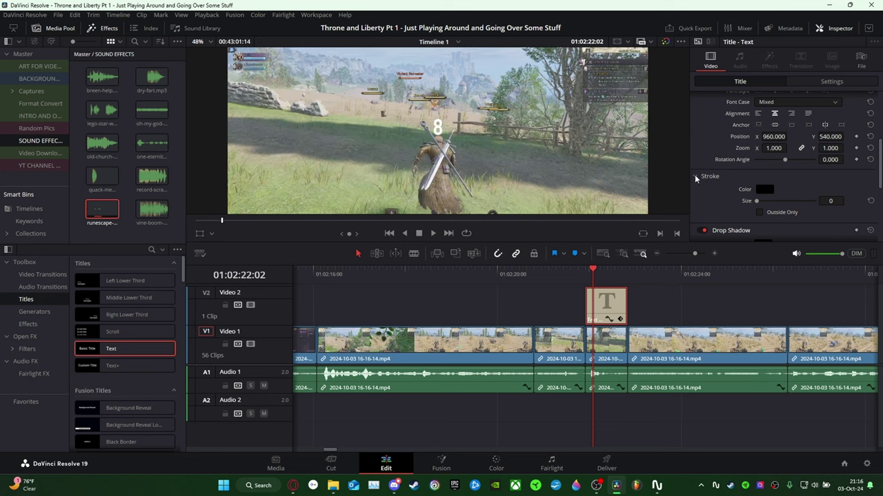
{"action": "left_click", "coordinate": [702, 176]}
{"action": "left_click", "coordinate": [697, 176]}
{"action": "left_click_drag", "start_coordinate": [759, 201], "coordinate": [765, 203]}
{"action": "left_click", "coordinate": [765, 202]}
{"action": "scroll", "coordinate": [757, 202], "scroll_direction": "down", "scroll_amount": 2}
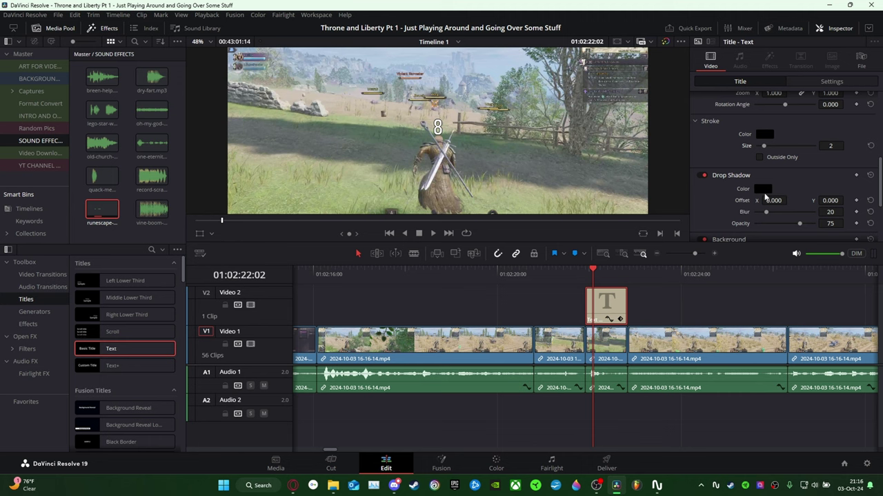
{"action": "scroll", "coordinate": [724, 193], "scroll_direction": "down", "scroll_amount": 2}
{"action": "scroll", "coordinate": [724, 207], "scroll_direction": "up", "scroll_amount": 2}
{"action": "scroll", "coordinate": [771, 207], "scroll_direction": "up", "scroll_amount": 6}
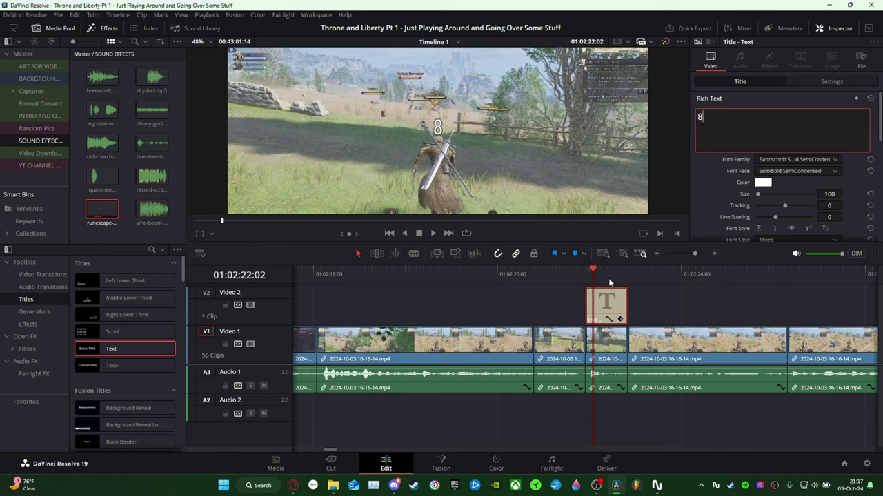
Duplicate the "8" title on Video 2 and move the copy above the second half of the following gameplay clip.
{"action": "left_click_drag", "start_coordinate": [593, 273], "coordinate": [607, 272]}
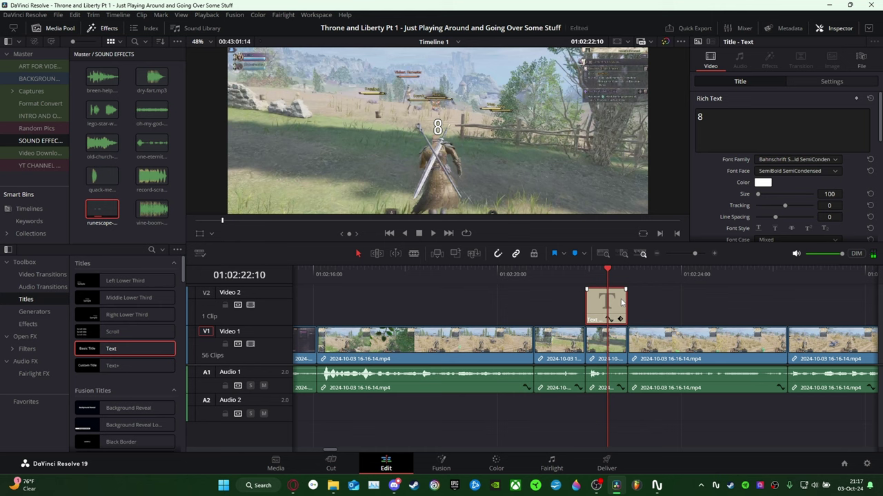
{"action": "left_click", "coordinate": [666, 304]}
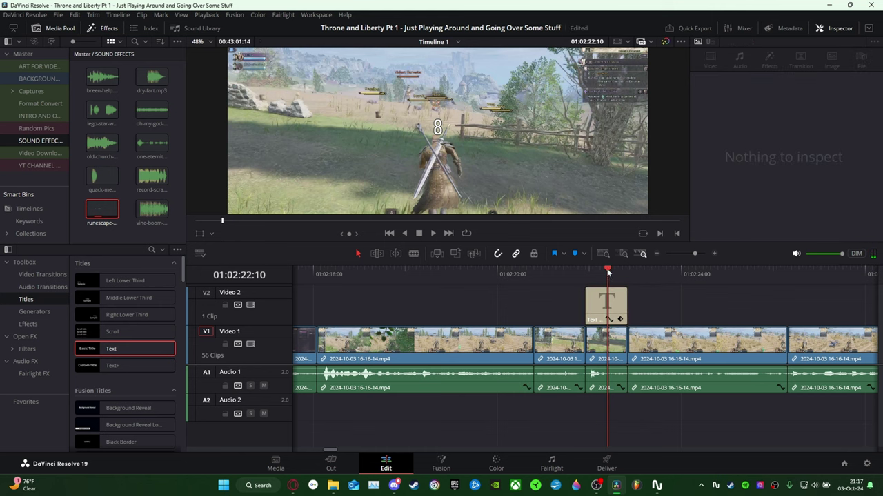
{"action": "left_click_drag", "start_coordinate": [608, 273], "coordinate": [640, 270]}
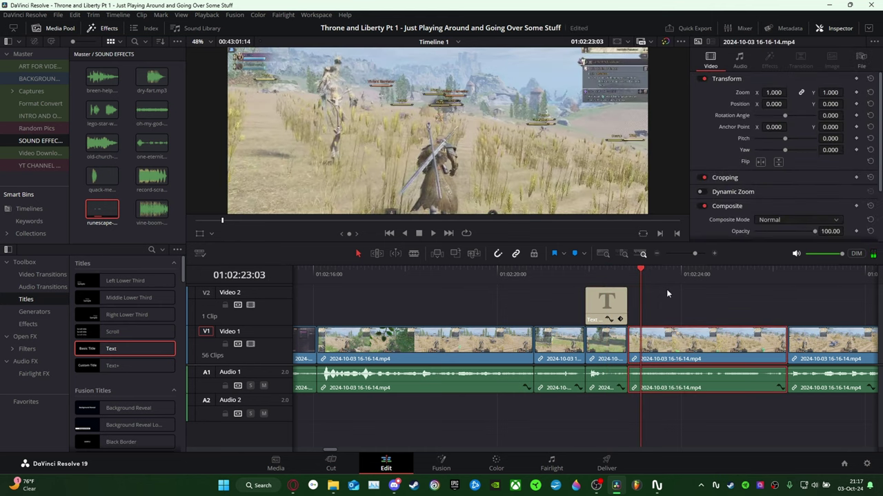
{"action": "key", "text": "ctrl+v"}
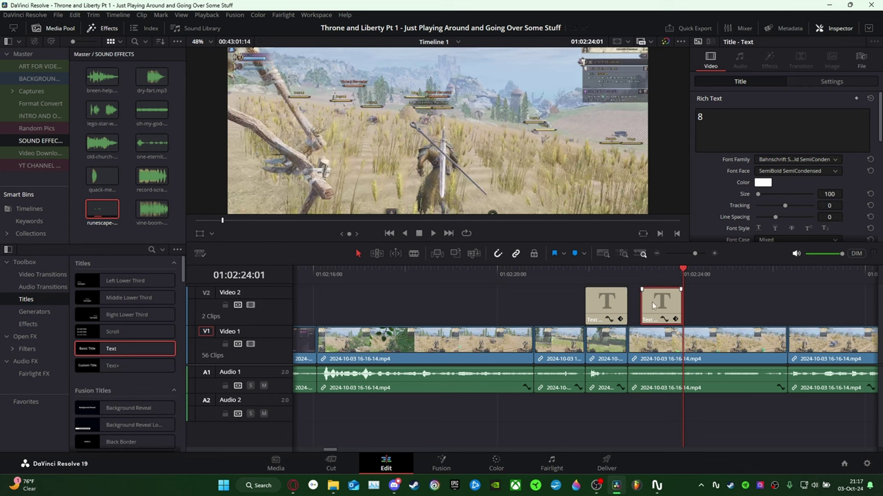
{"action": "left_click_drag", "start_coordinate": [654, 308], "coordinate": [746, 324]}
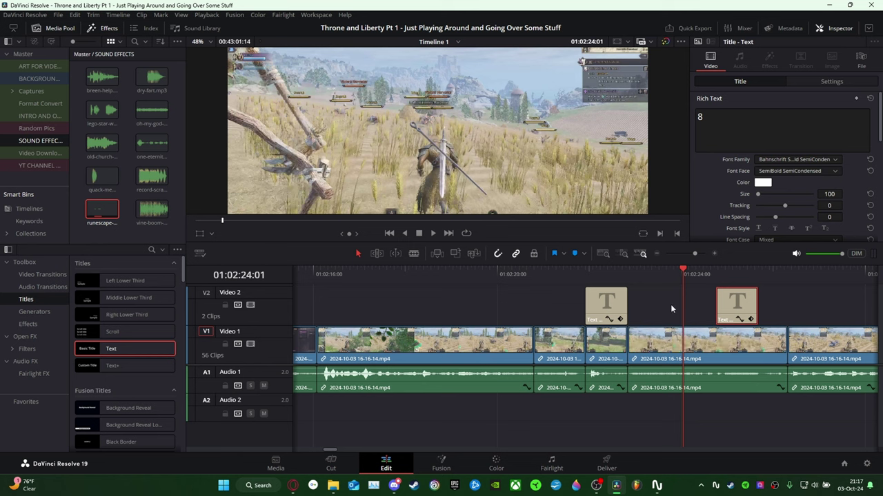
Combine the first "8" title and the short gameplay clip beneath it into a new Fusion clip.
{"action": "left_click", "coordinate": [595, 269]}
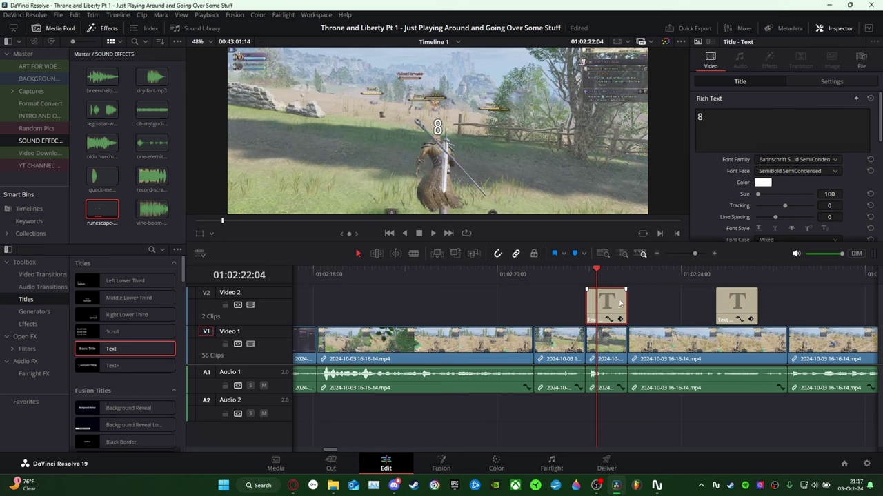
{"action": "left_click", "coordinate": [612, 347], "text": "ctrl"}
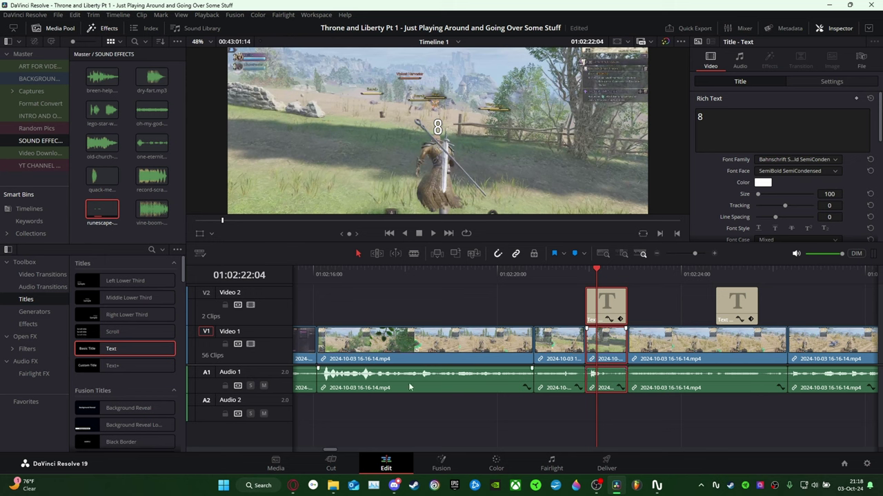
{"action": "right_click", "coordinate": [608, 315]}
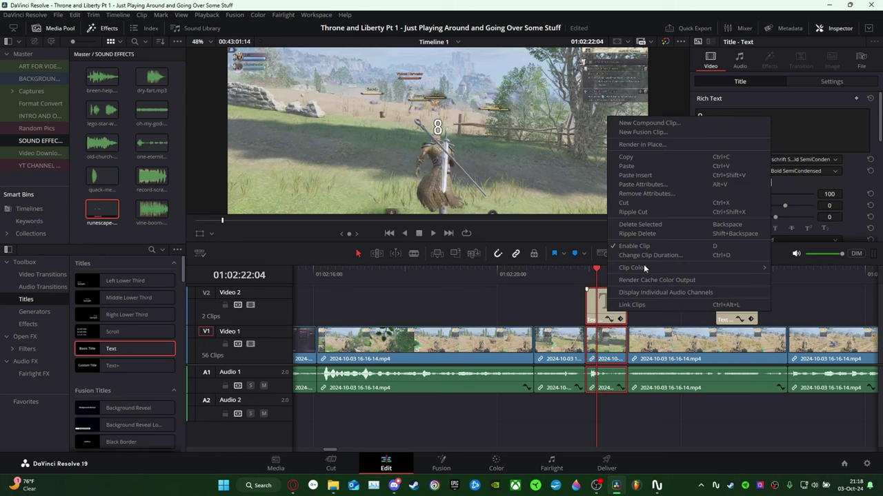
{"action": "left_click", "coordinate": [642, 132]}
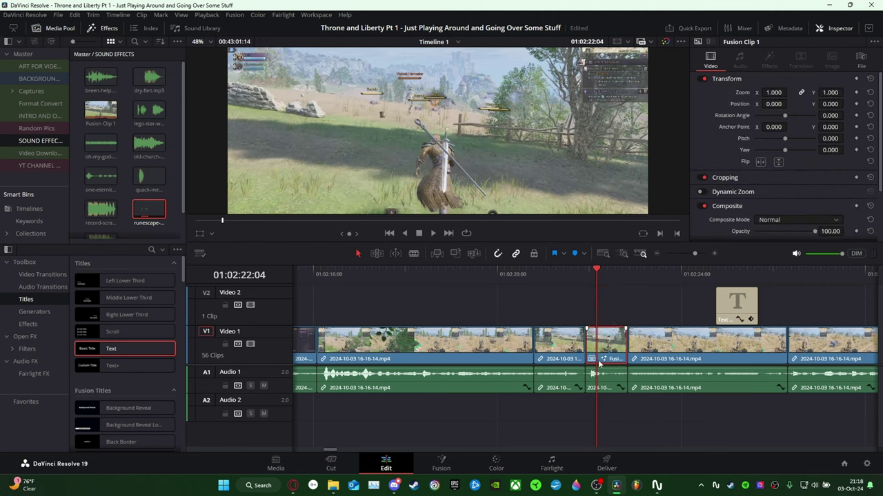
Park the playhead near the start of the new Fusion clip and open the clip in Fusion.
{"action": "left_click", "coordinate": [715, 254]}
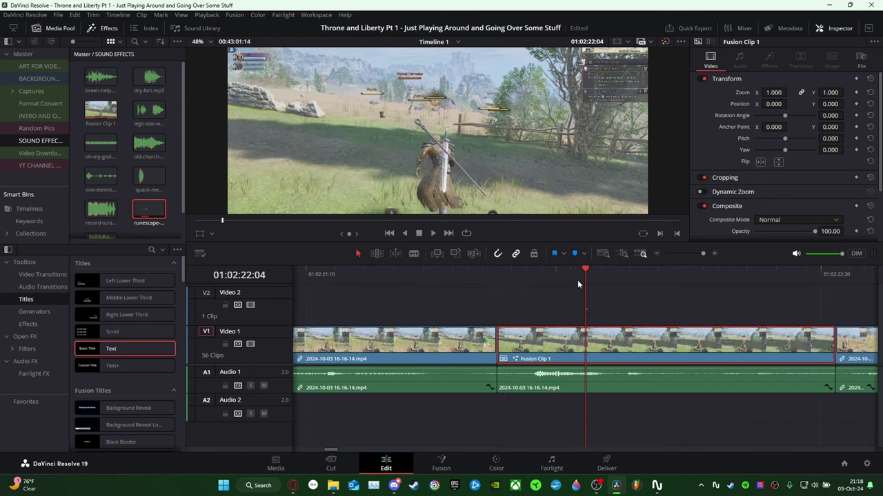
{"action": "left_click_drag", "start_coordinate": [583, 271], "coordinate": [560, 276]}
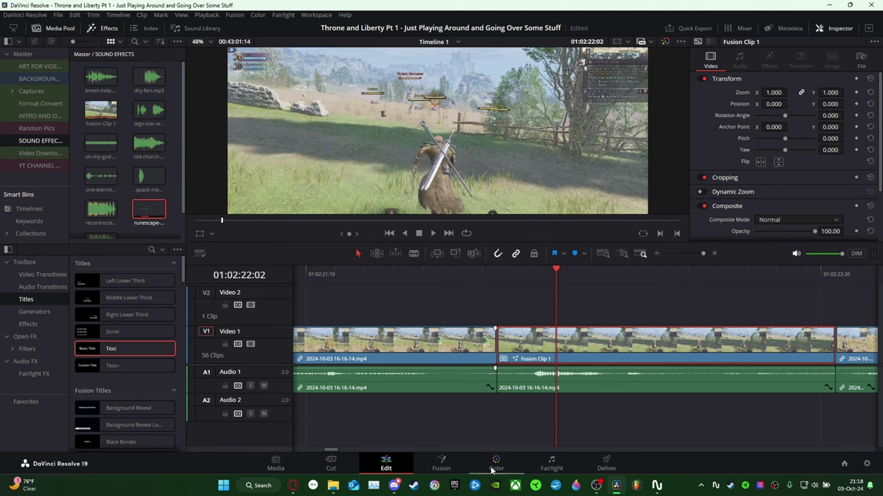
{"action": "left_click", "coordinate": [440, 465]}
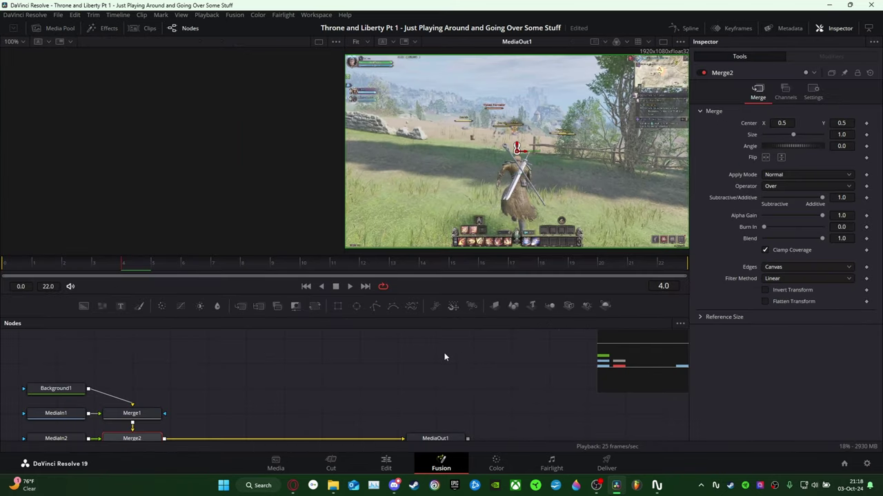
Insert a Transform node after MediaIn2, the title's media input.
{"action": "scroll", "coordinate": [230, 413], "scroll_direction": "down", "scroll_amount": 2}
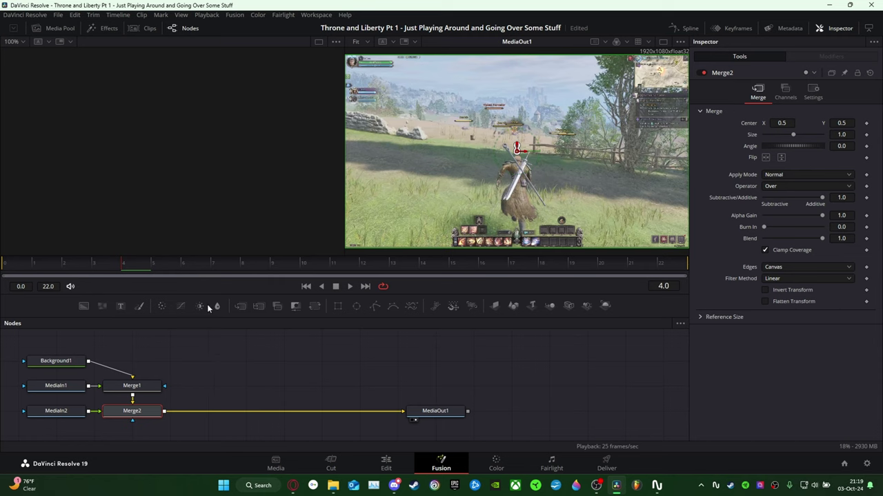
{"action": "left_click", "coordinate": [58, 411]}
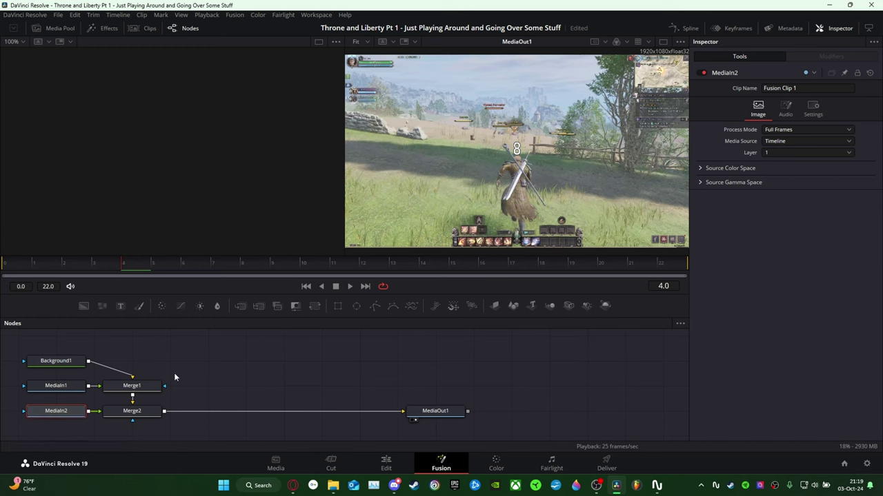
{"action": "mouse_move", "coordinate": [44, 413]}
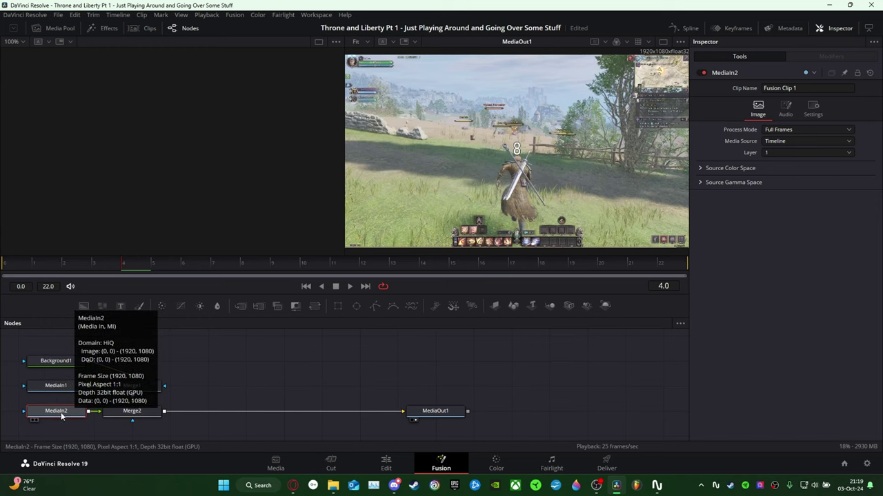
{"action": "right_click", "coordinate": [66, 415]}
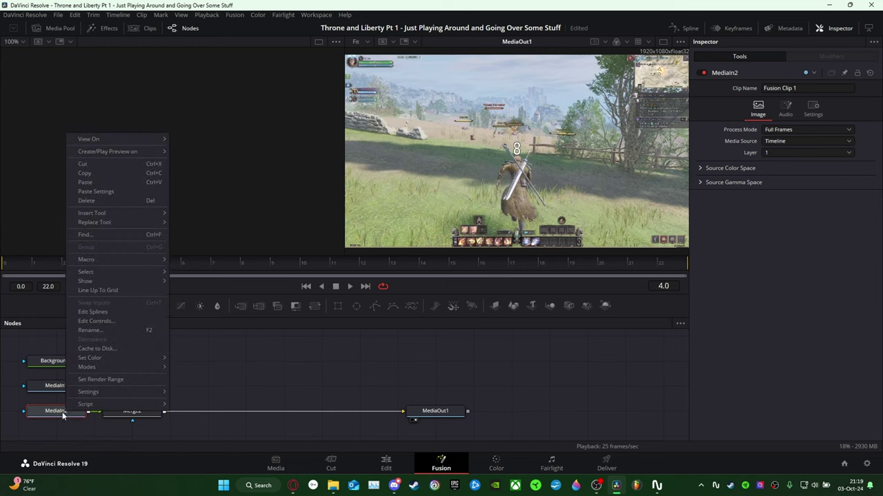
{"action": "mouse_move", "coordinate": [104, 213]}
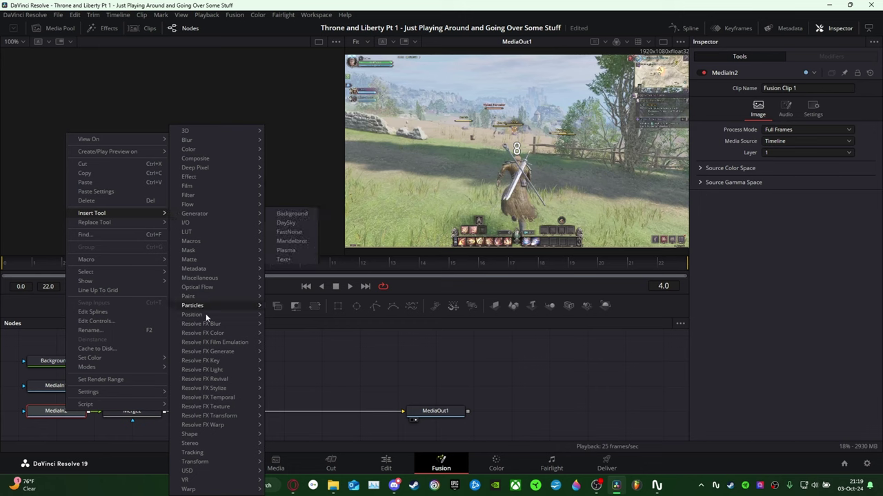
{"action": "mouse_move", "coordinate": [221, 466]}
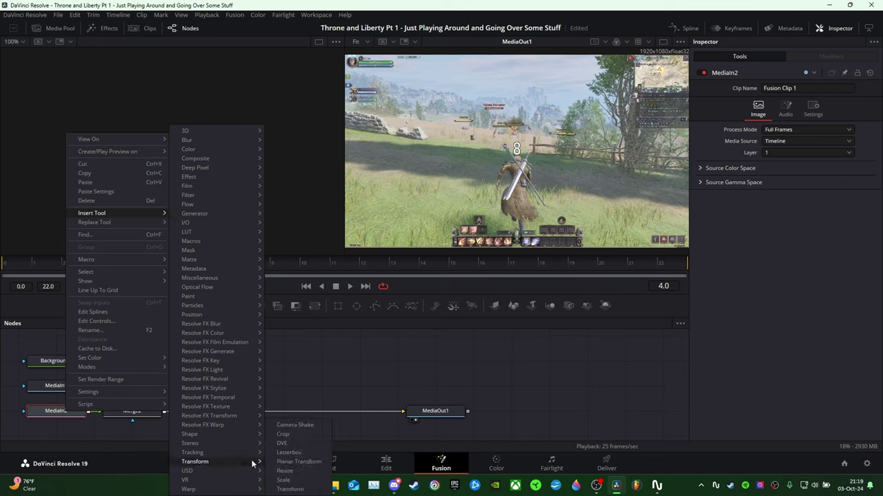
{"action": "left_click", "coordinate": [290, 489]}
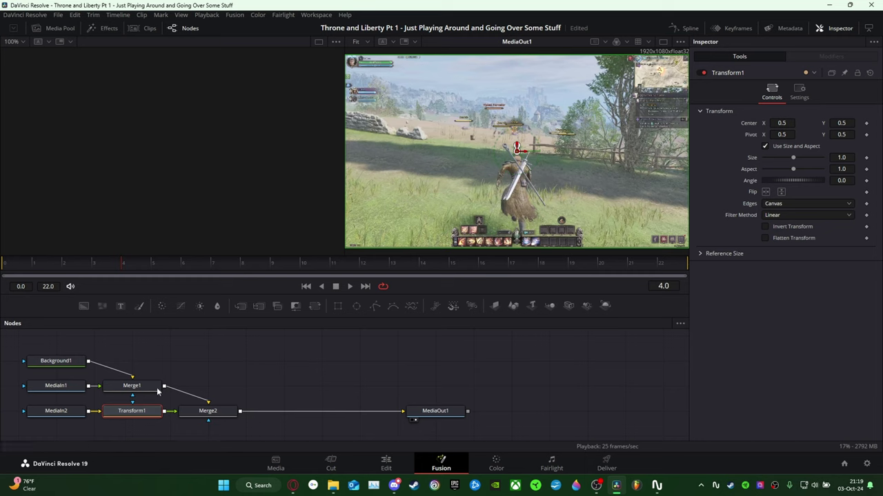
Insert a Tracker node after MediaIn1, the gameplay clip's media input.
{"action": "left_click", "coordinate": [71, 386]}
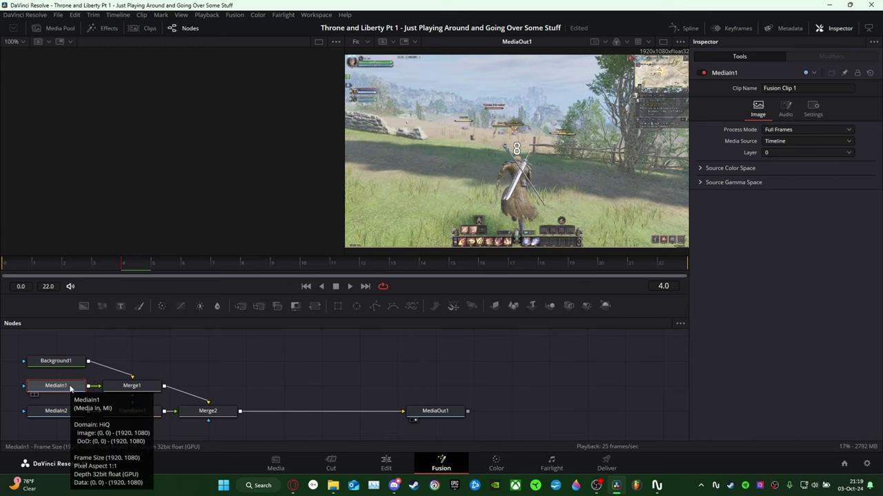
{"action": "right_click", "coordinate": [70, 387]}
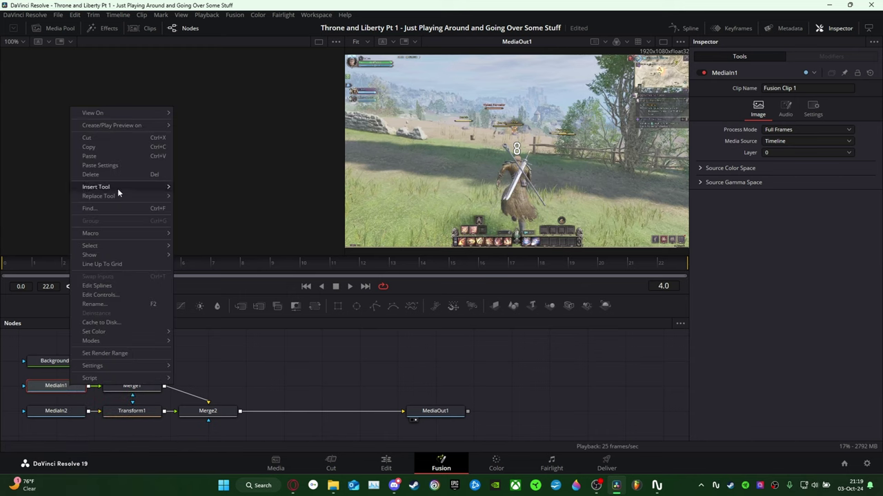
{"action": "mouse_move", "coordinate": [136, 190]}
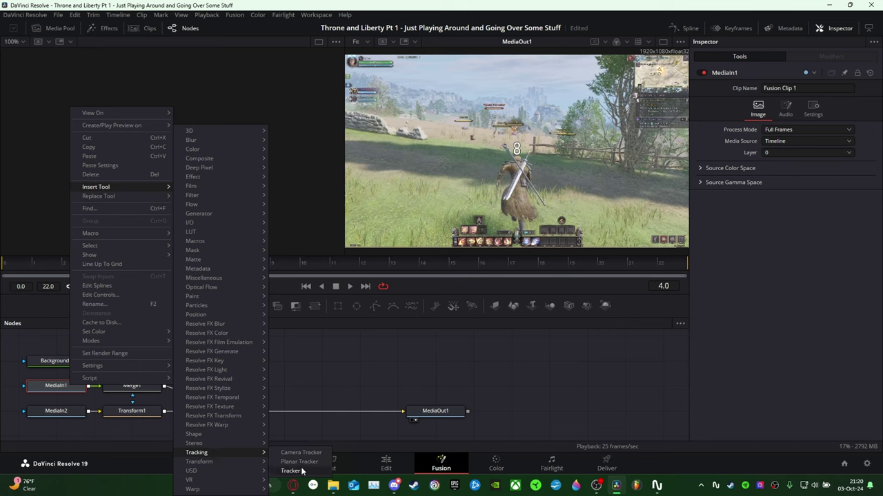
{"action": "left_click", "coordinate": [302, 471]}
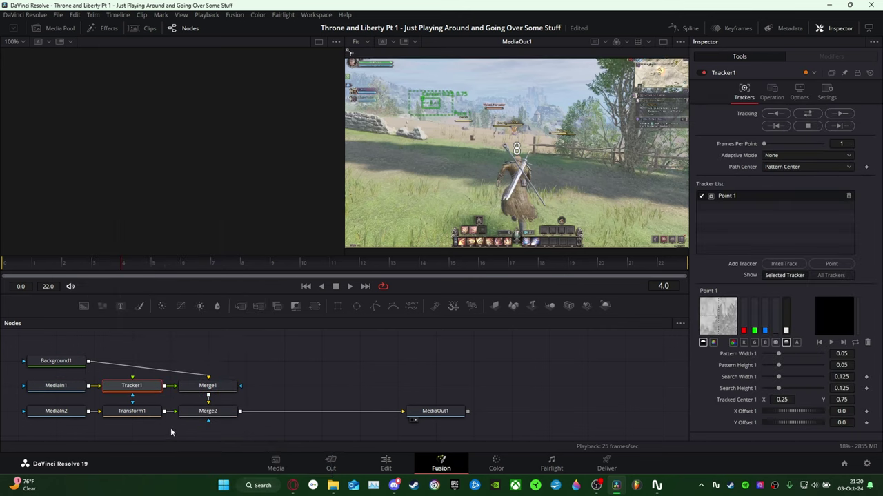
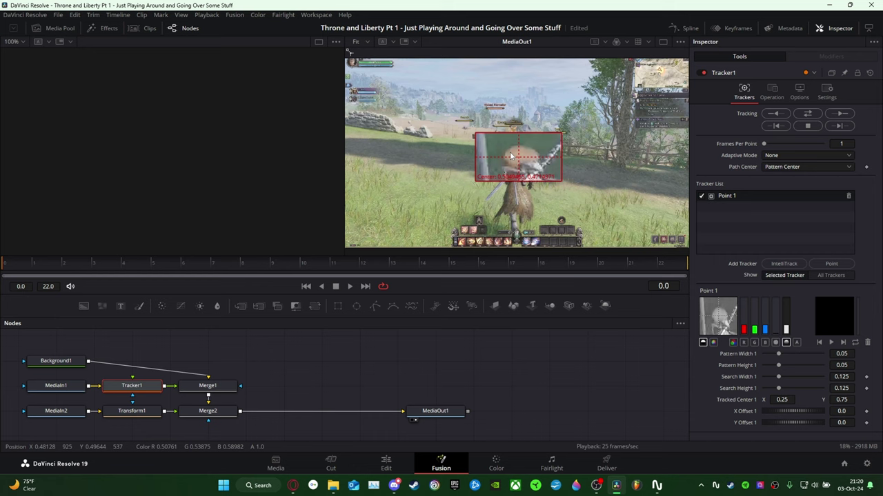
Place the tracker's point on the character's head at frame 0 and set the adaptive mode to Best match.
{"action": "left_click_drag", "start_coordinate": [511, 157], "coordinate": [511, 158]}
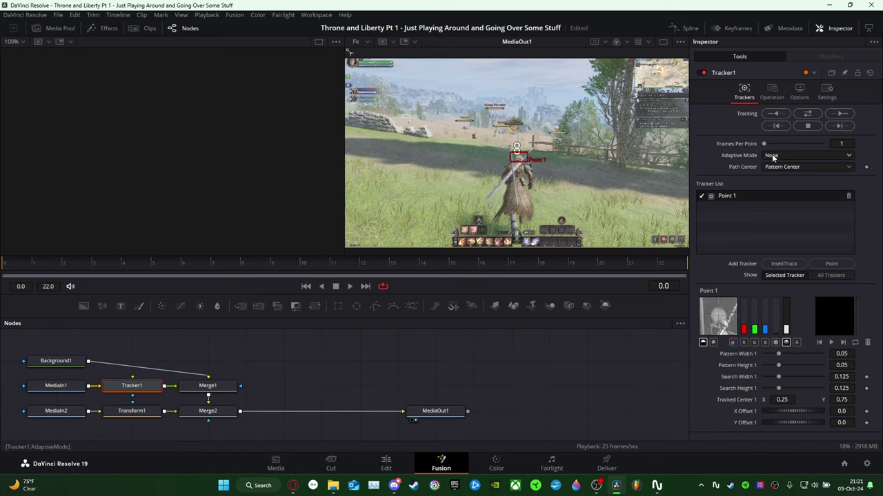
{"action": "left_click", "coordinate": [848, 157]}
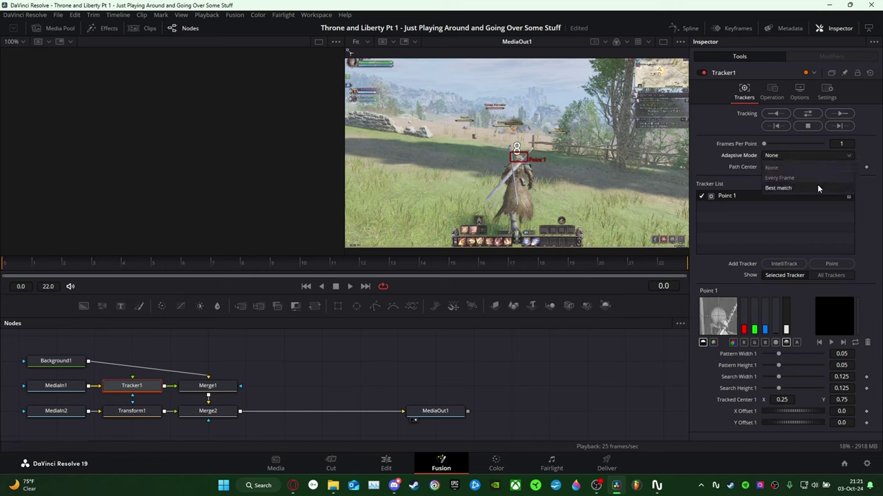
{"action": "left_click", "coordinate": [784, 189]}
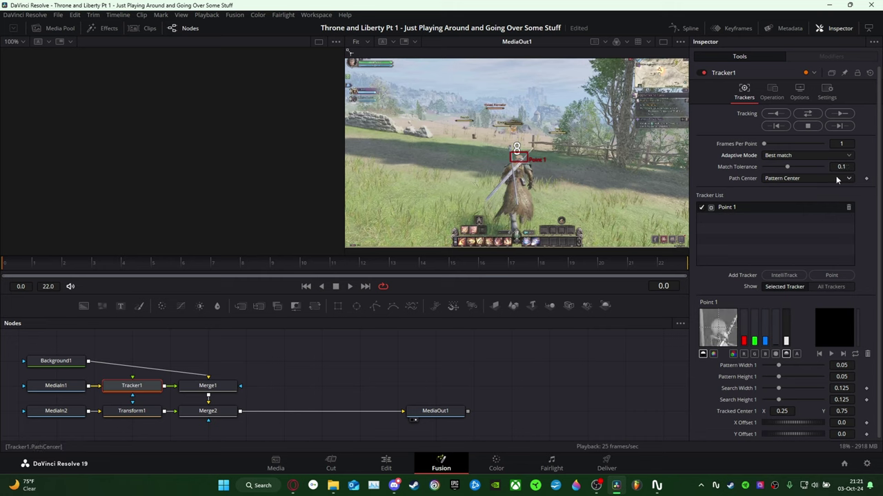
Track the head point forward from frame 0 through the end of the clip.
{"action": "left_click", "coordinate": [840, 126]}
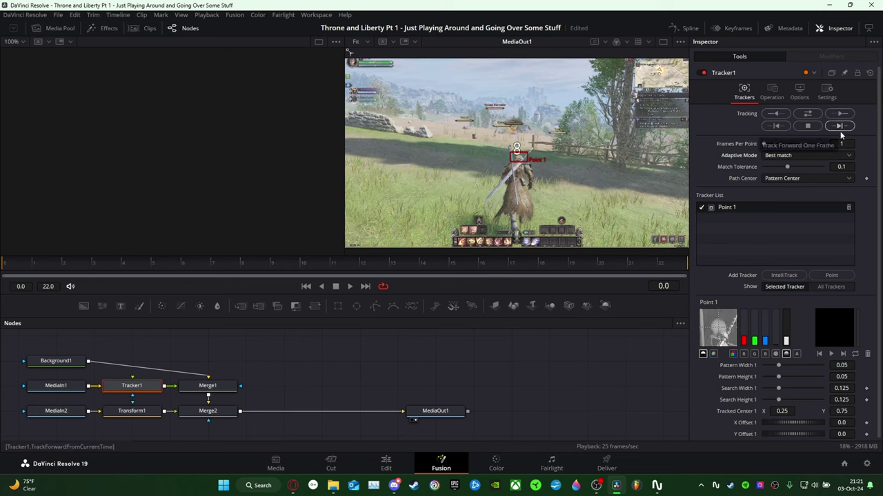
{"action": "left_click", "coordinate": [842, 114]}
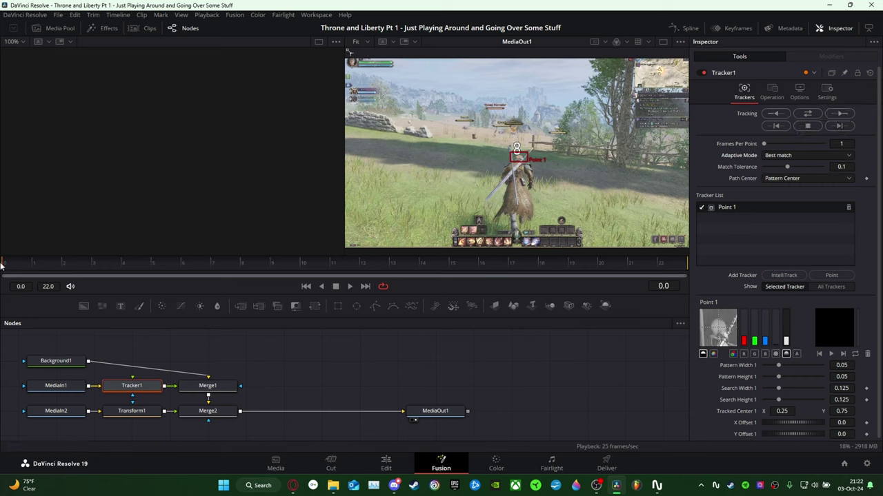
{"action": "left_click", "coordinate": [842, 114]}
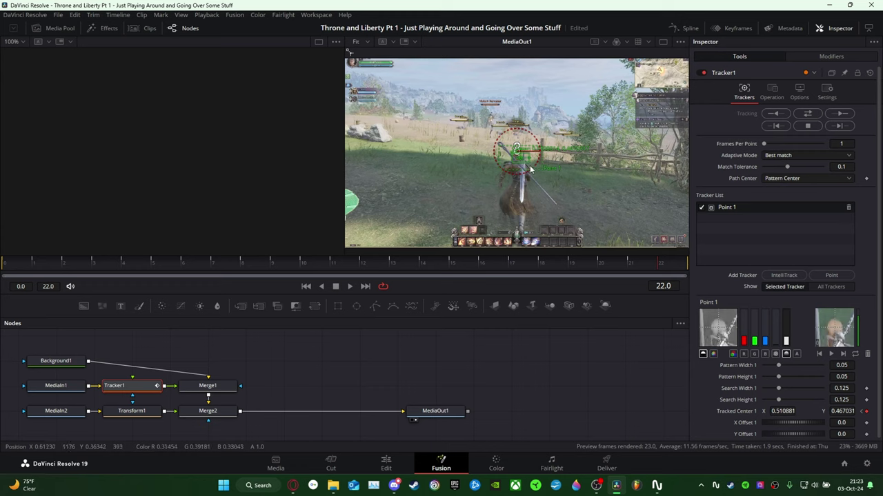
Inspect the tracked path around the character's head up close, going from the last frame back to frame 0.
{"action": "scroll", "coordinate": [530, 166], "scroll_direction": "up", "scroll_amount": 10}
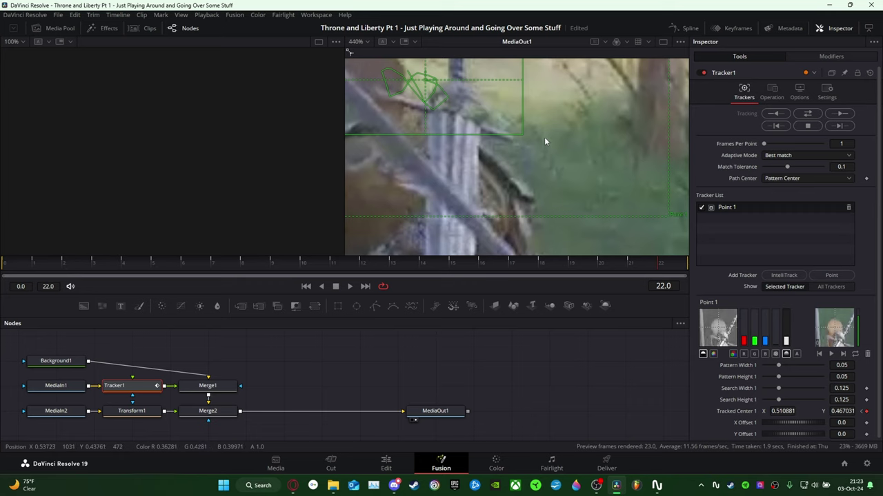
{"action": "left_click_drag", "start_coordinate": [539, 135], "coordinate": [614, 220]}
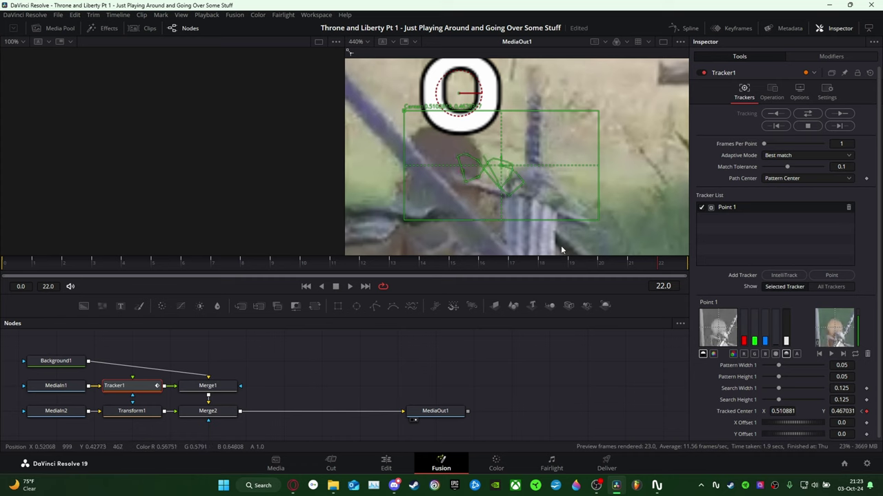
{"action": "left_click", "coordinate": [631, 264]}
{"action": "left_click_drag", "start_coordinate": [631, 264], "coordinate": [2, 269]}
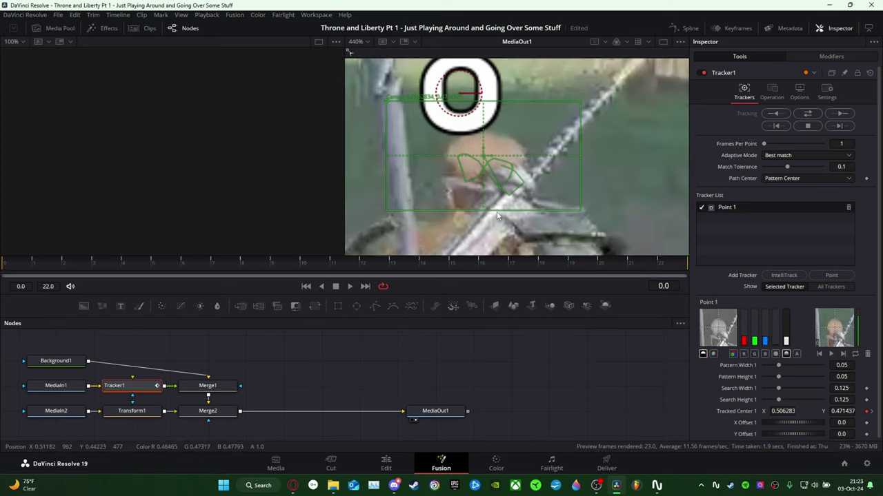
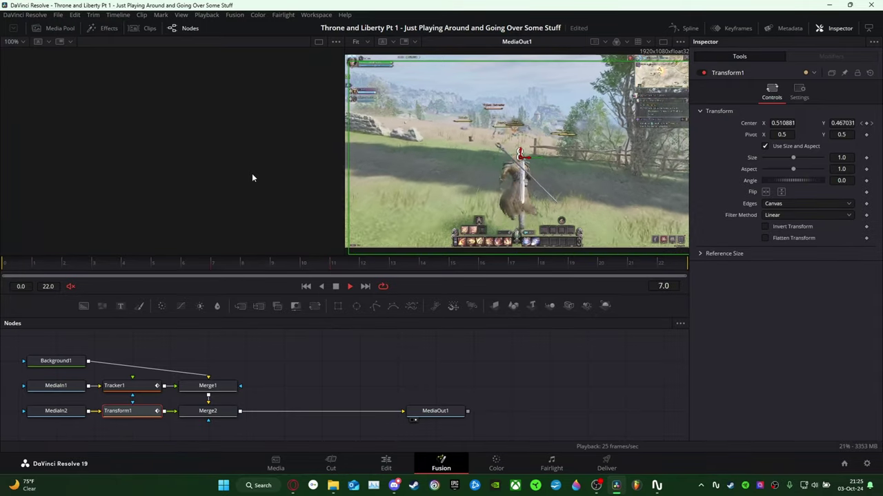
Play back the composite to check how the "8" follows the character's head, and return to the first frame.
{"action": "left_click", "coordinate": [336, 288]}
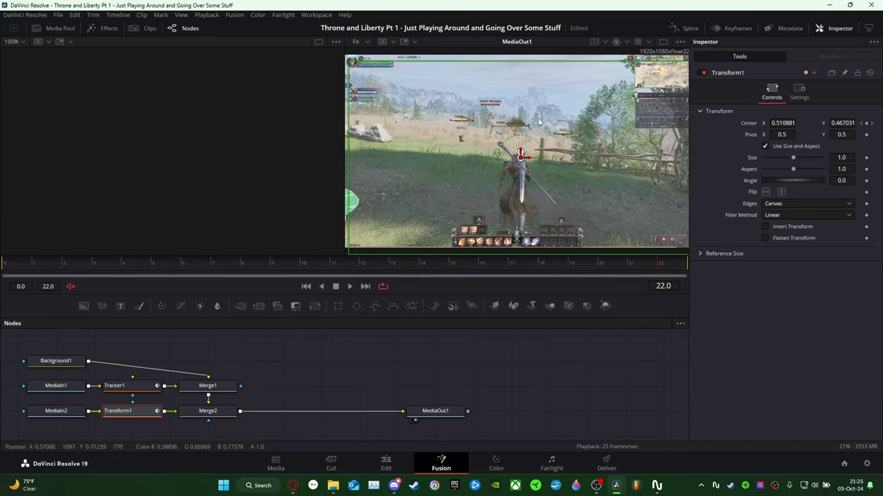
{"action": "left_click", "coordinate": [428, 411]}
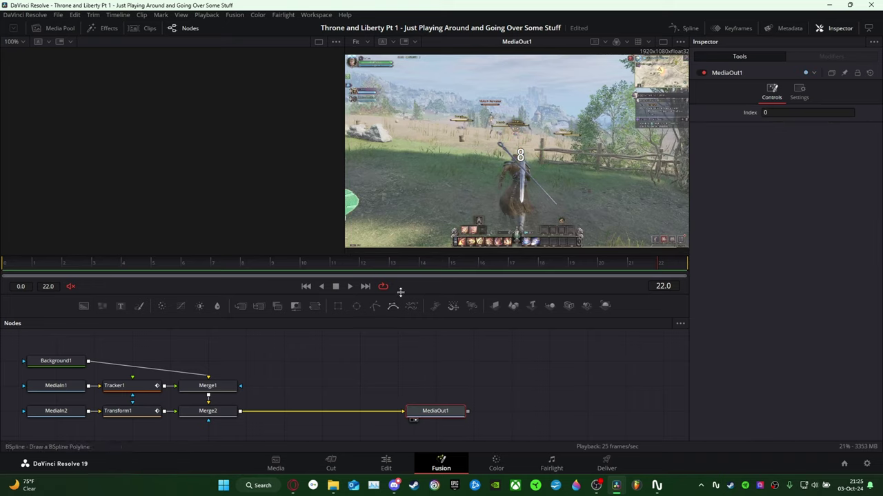
{"action": "left_click", "coordinate": [350, 287]}
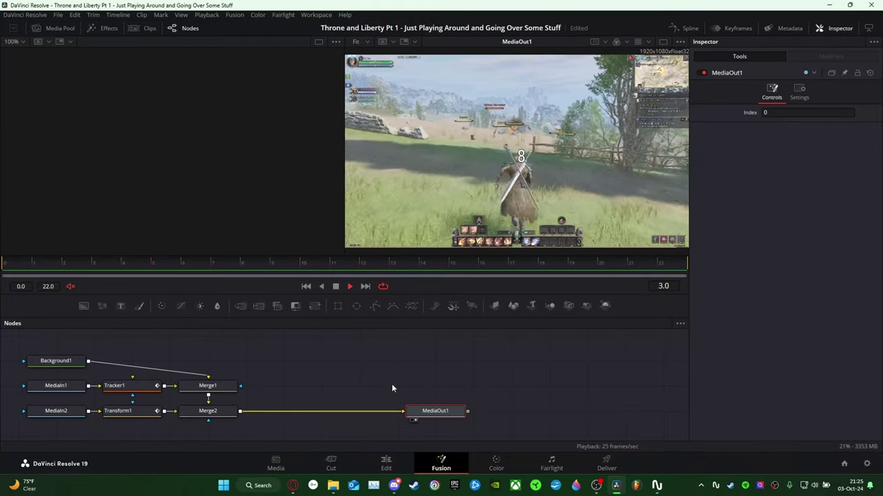
{"action": "left_click", "coordinate": [211, 414]}
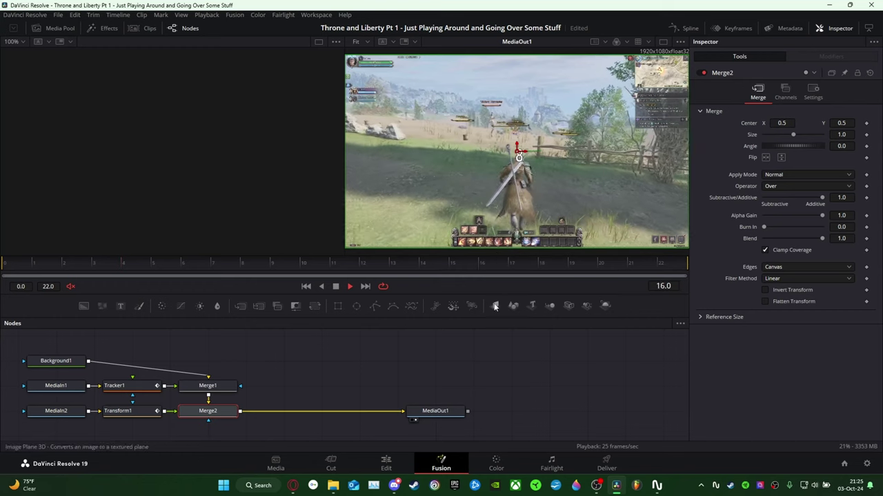
{"action": "left_click", "coordinate": [336, 286]}
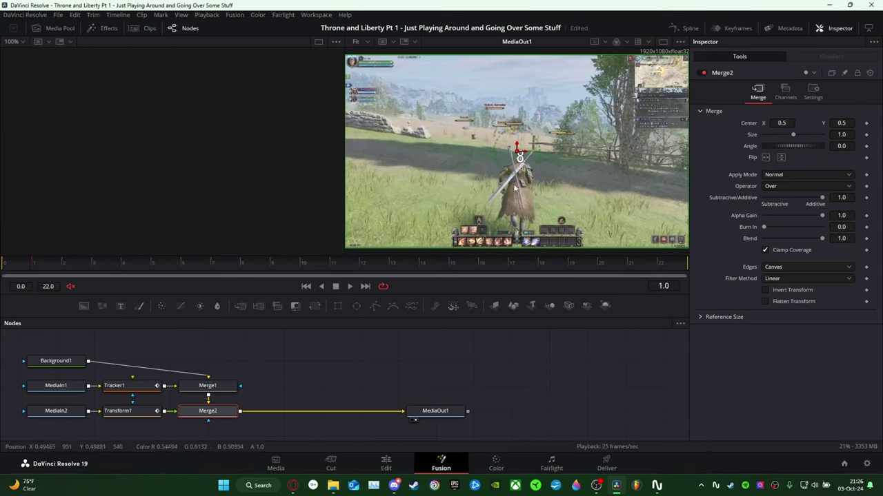
{"action": "left_click", "coordinate": [307, 286]}
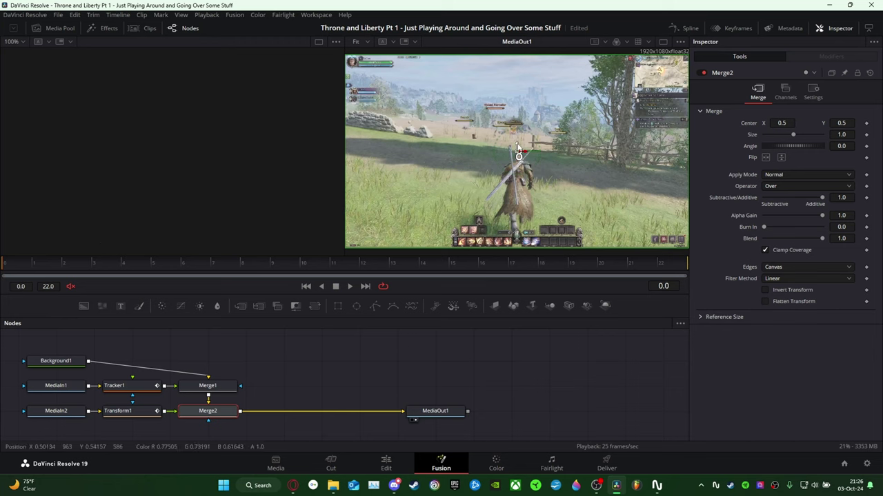
Raise the "8" over the character's head with Merge2's center at about Y 0.5356 and play back the final output.
{"action": "left_click_drag", "start_coordinate": [517, 148], "coordinate": [518, 139]}
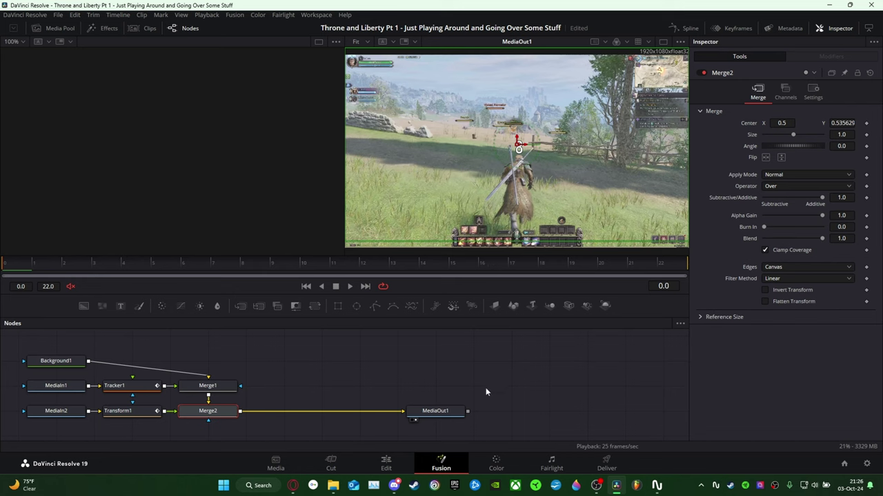
{"action": "left_click", "coordinate": [436, 411]}
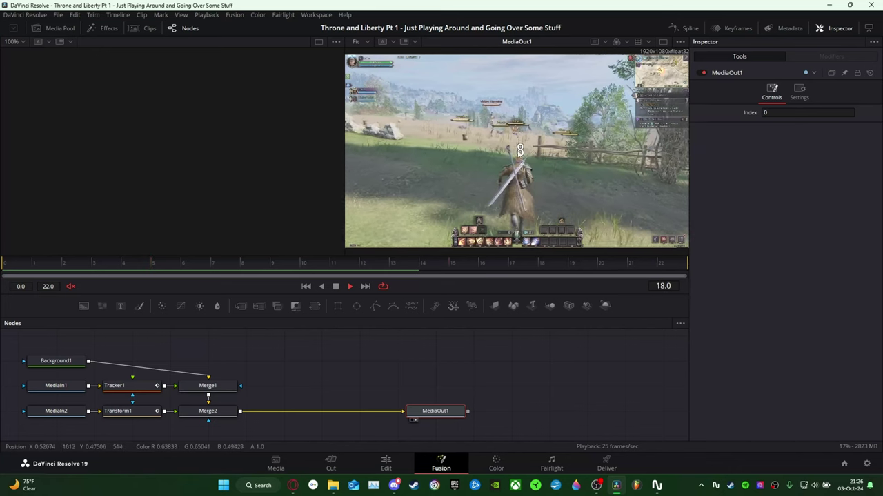
{"action": "left_click", "coordinate": [336, 286]}
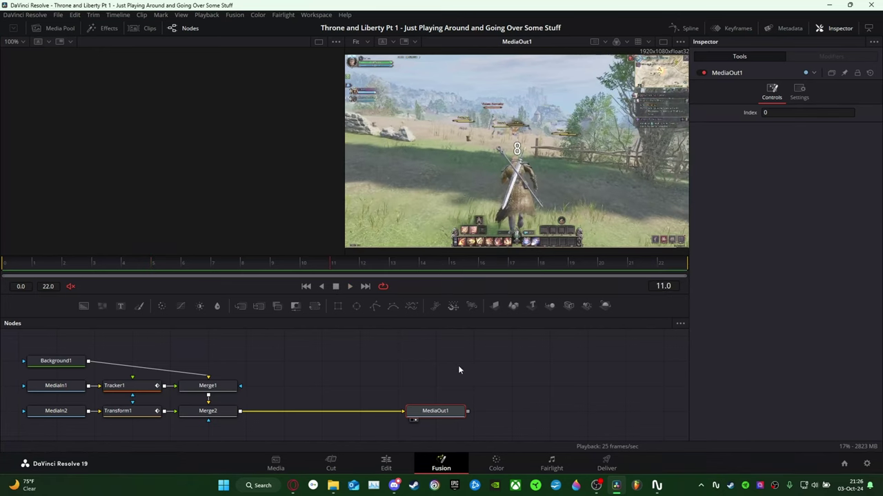
Return to the Edit page and play back the "8" Fusion clip in the timeline to check the title.
{"action": "left_click", "coordinate": [388, 465]}
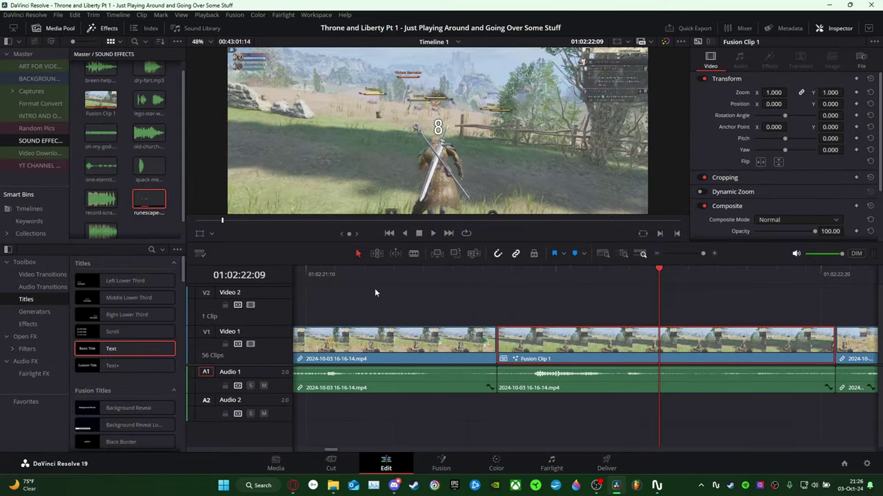
{"action": "left_click", "coordinate": [656, 252]}
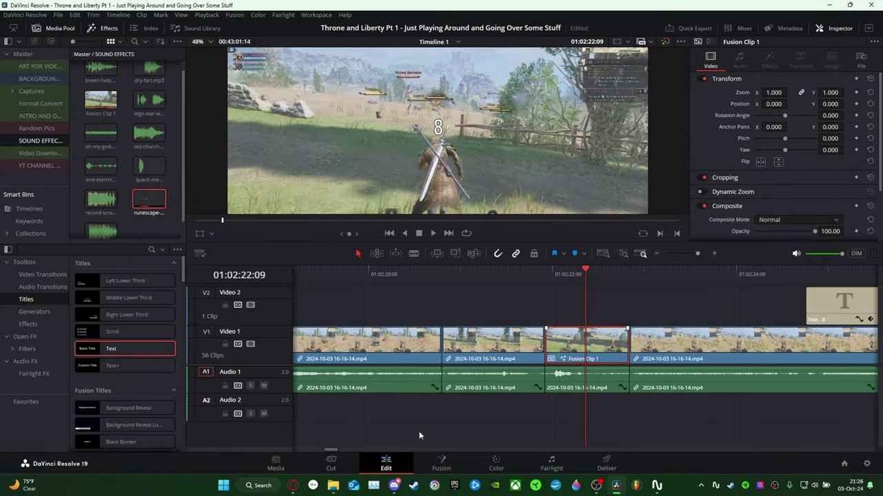
{"action": "key", "text": "space"}
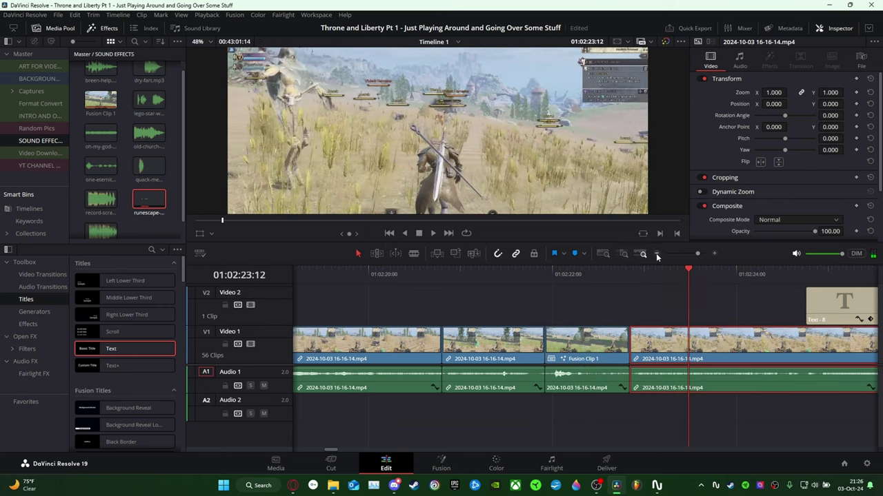
Look up Merge2's center Y value in the "Yeah, dude, yeah" Fusion clip and return to the Edit page.
{"action": "left_click", "coordinate": [657, 254]}
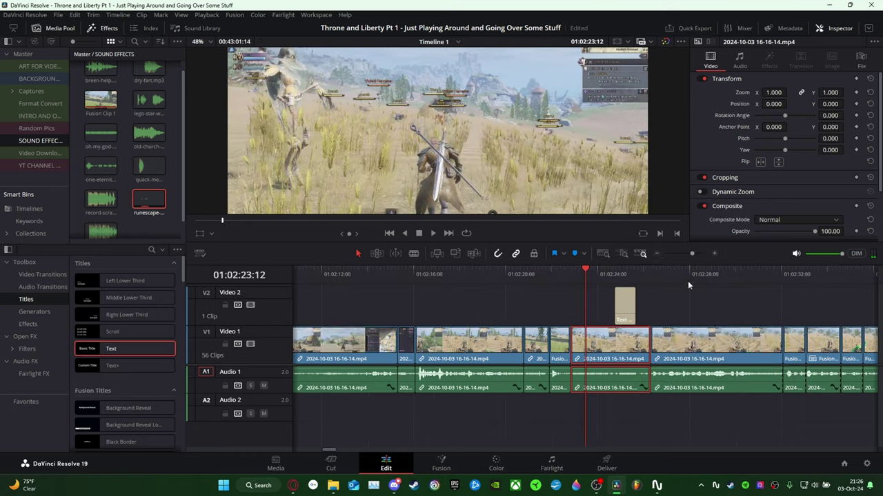
{"action": "left_click", "coordinate": [786, 273]}
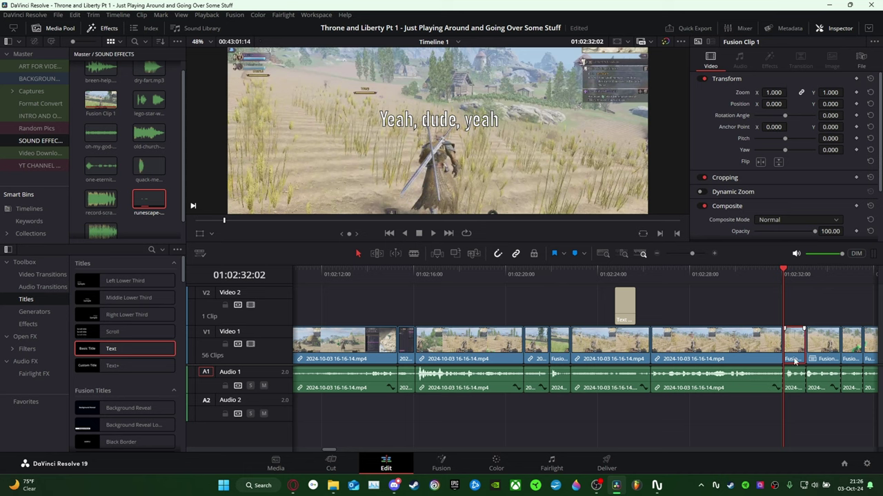
{"action": "left_click", "coordinate": [790, 272]}
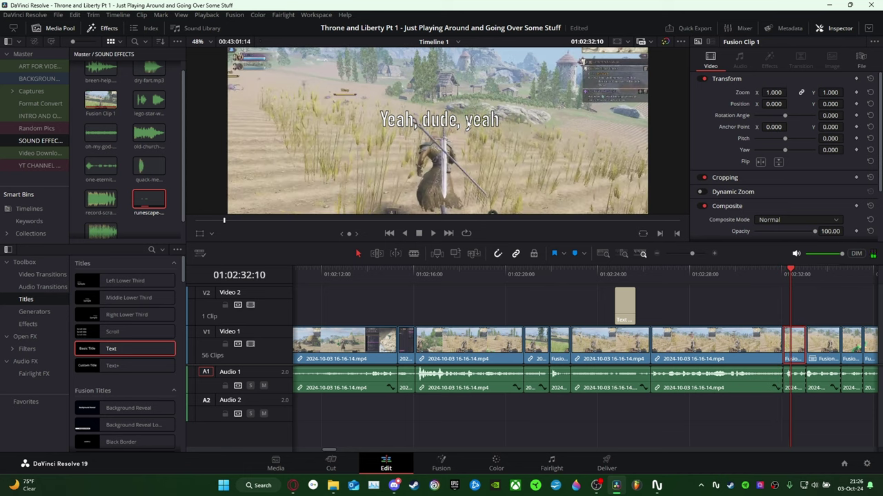
{"action": "left_click", "coordinate": [439, 469]}
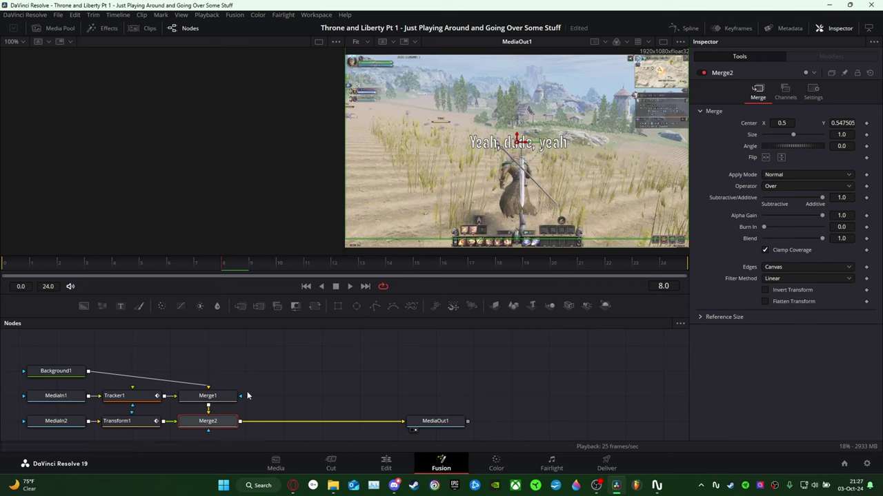
{"action": "mouse_move", "coordinate": [236, 421]}
{"action": "left_click", "coordinate": [395, 464]}
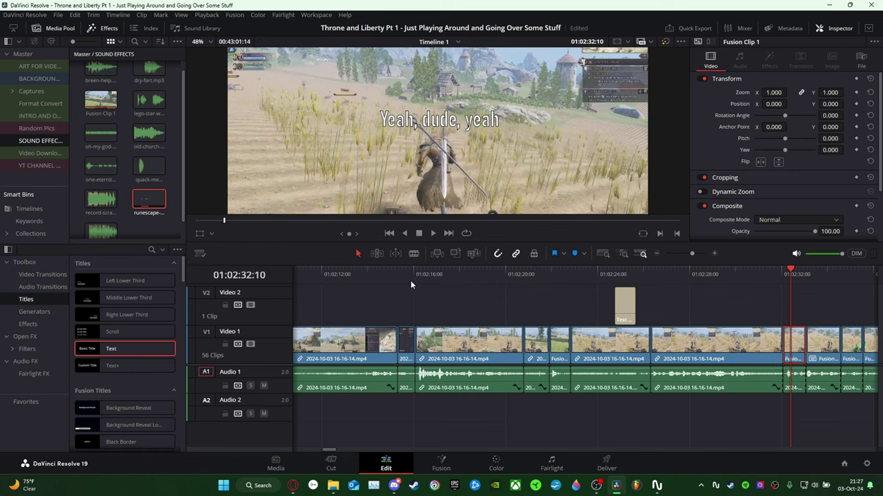
Set Merge2's center Y to 0.547505 in the "8" Fusion clip and play back the final output.
{"action": "left_click", "coordinate": [558, 281]}
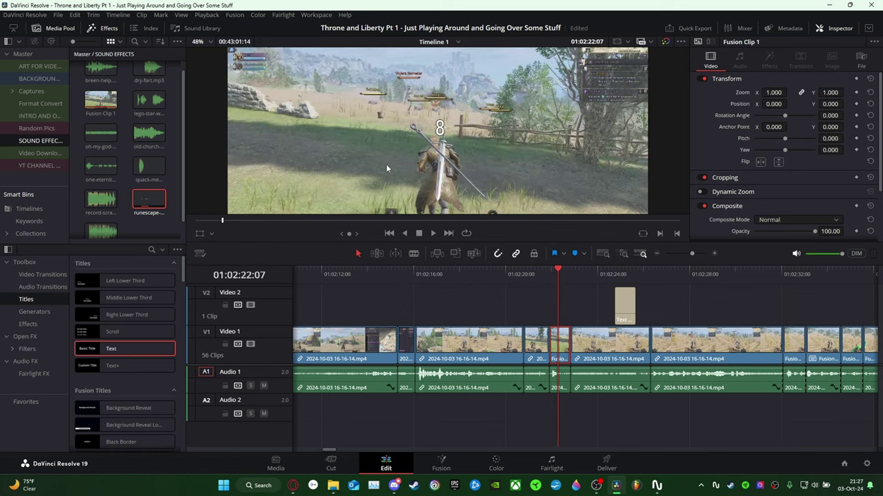
{"action": "left_click", "coordinate": [453, 466]}
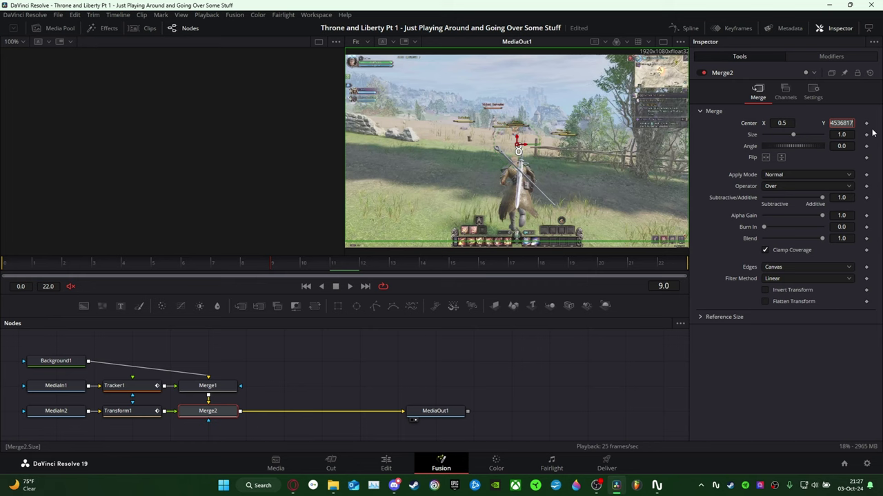
{"action": "key", "text": "Return"}
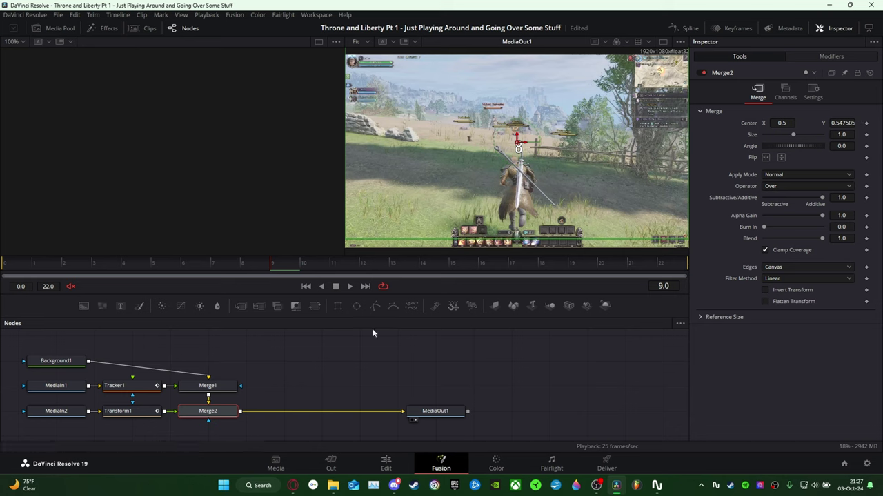
{"action": "left_click", "coordinate": [434, 412]}
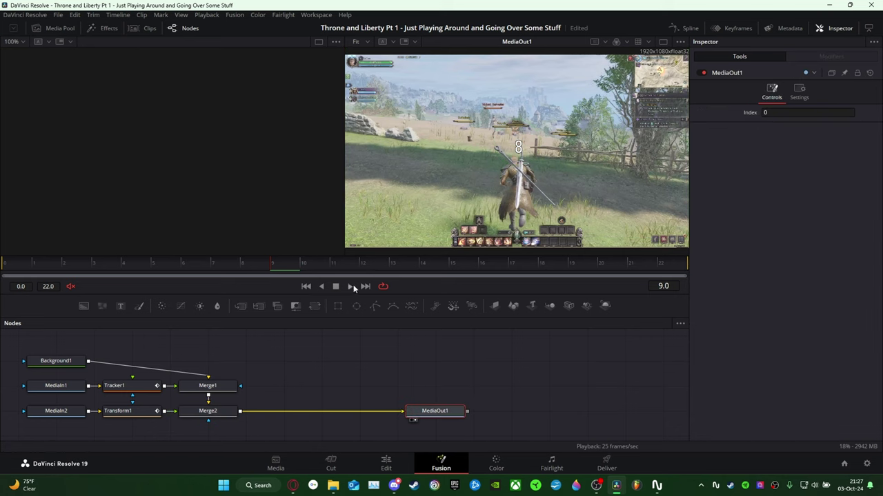
{"action": "left_click", "coordinate": [351, 286]}
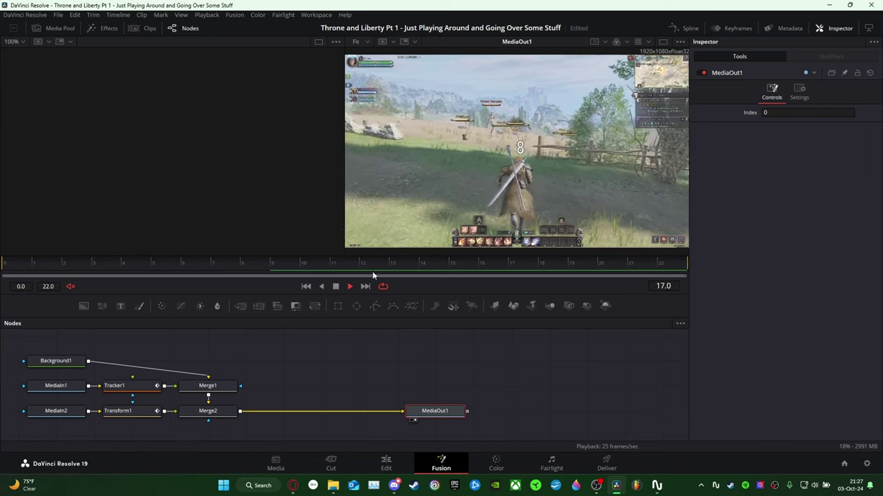
{"action": "left_click", "coordinate": [336, 286]}
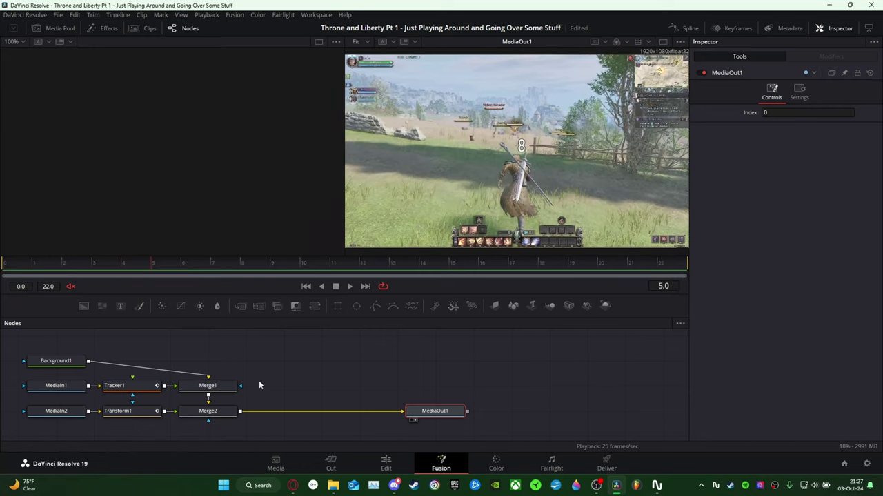
Examine Tracker1's path around the character's head up close, playing it back and scrubbing between frames 12 and 19.
{"action": "left_click", "coordinate": [145, 392]}
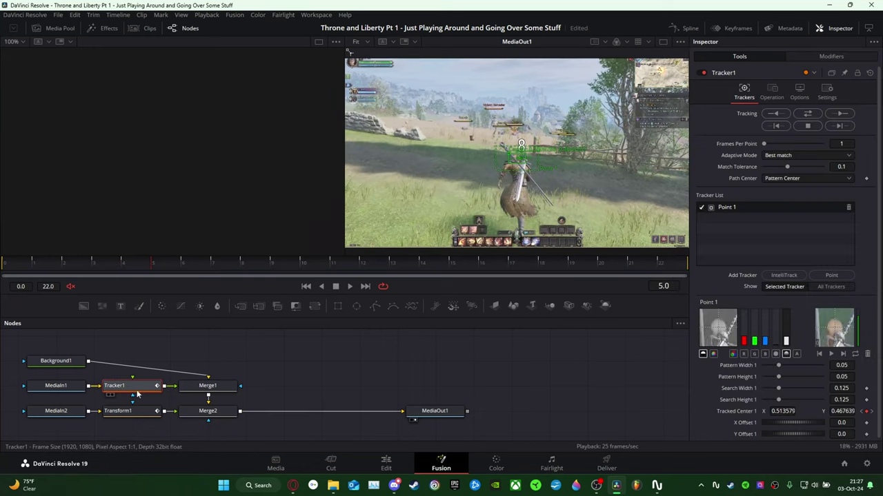
{"action": "left_click_drag", "start_coordinate": [251, 264], "coordinate": [564, 265]}
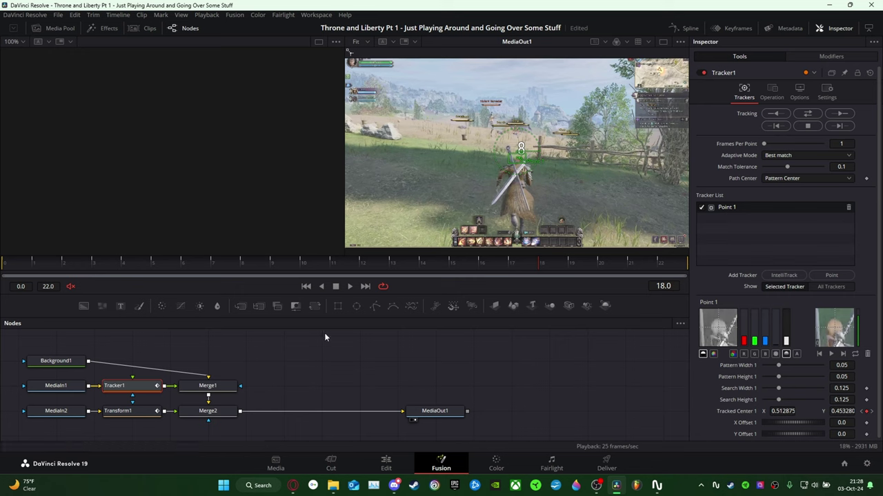
{"action": "scroll", "coordinate": [544, 173], "scroll_direction": "up", "scroll_amount": 5}
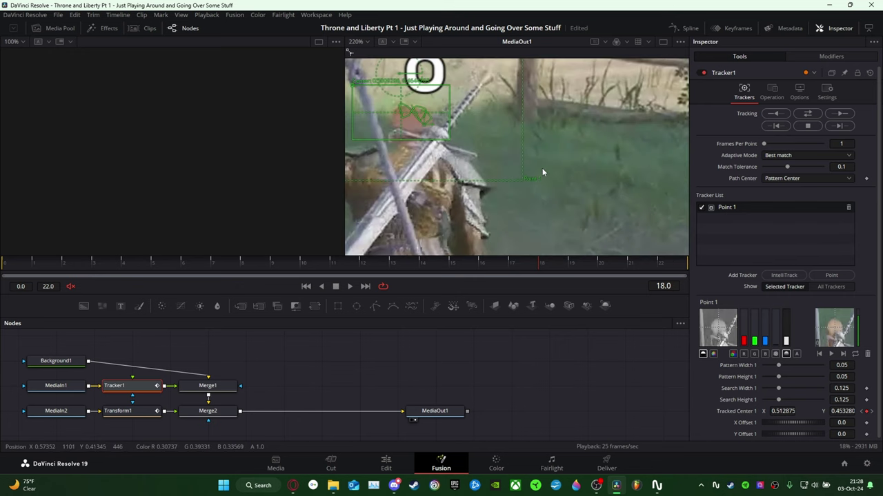
{"action": "scroll", "coordinate": [472, 148], "scroll_direction": "up", "scroll_amount": 3}
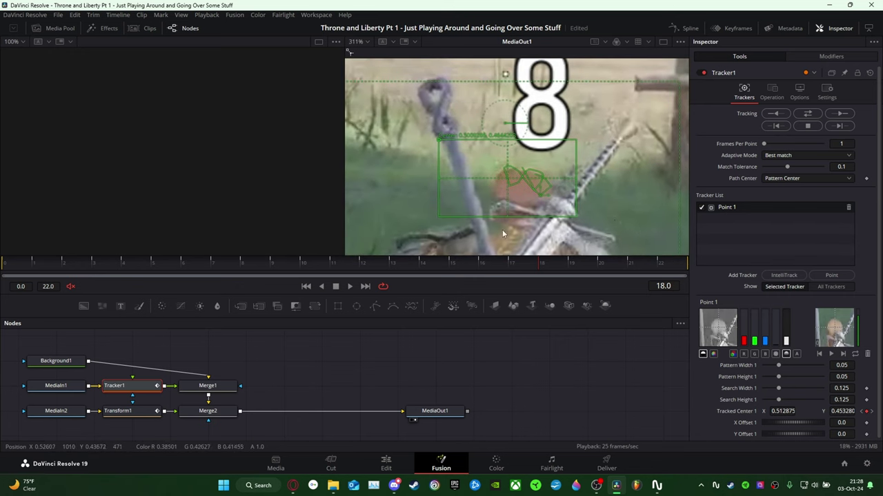
{"action": "left_click", "coordinate": [348, 286]}
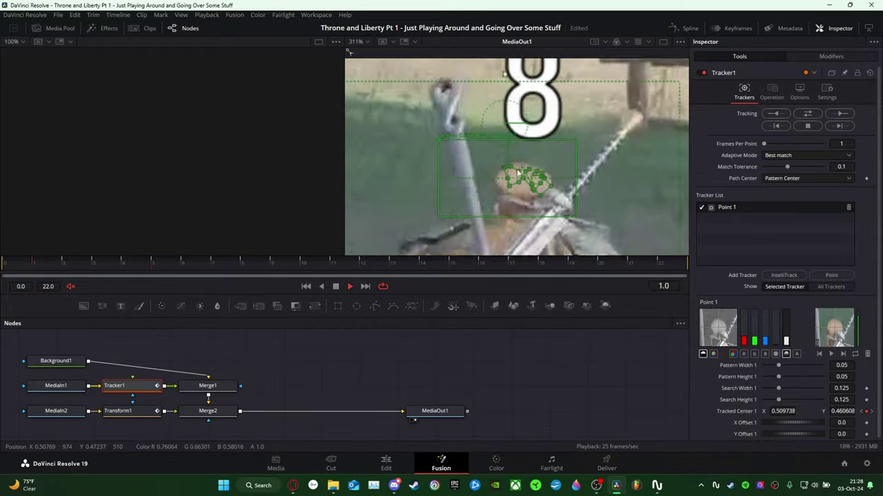
{"action": "left_click", "coordinate": [349, 286]}
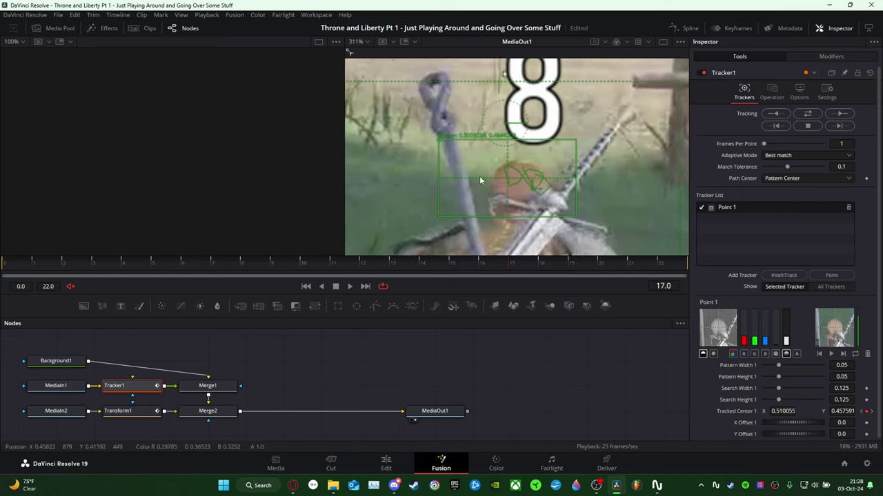
{"action": "left_click_drag", "start_coordinate": [474, 263], "coordinate": [582, 264]}
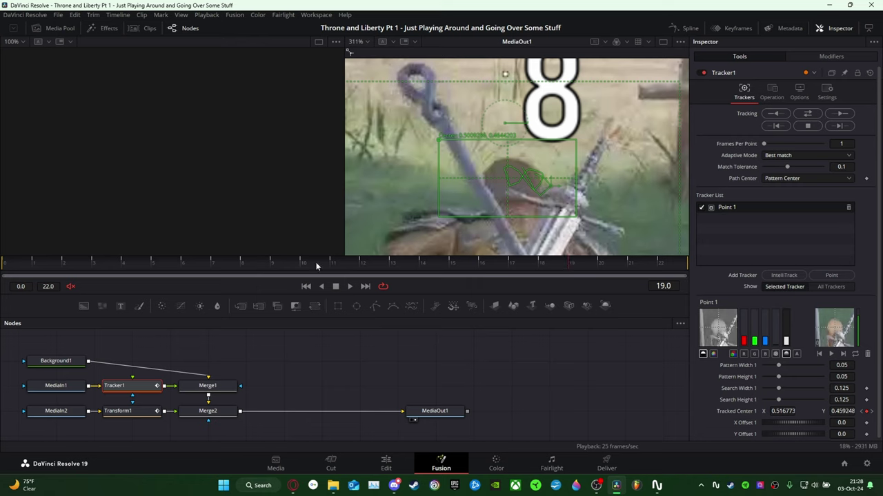
{"action": "left_click", "coordinate": [364, 263]}
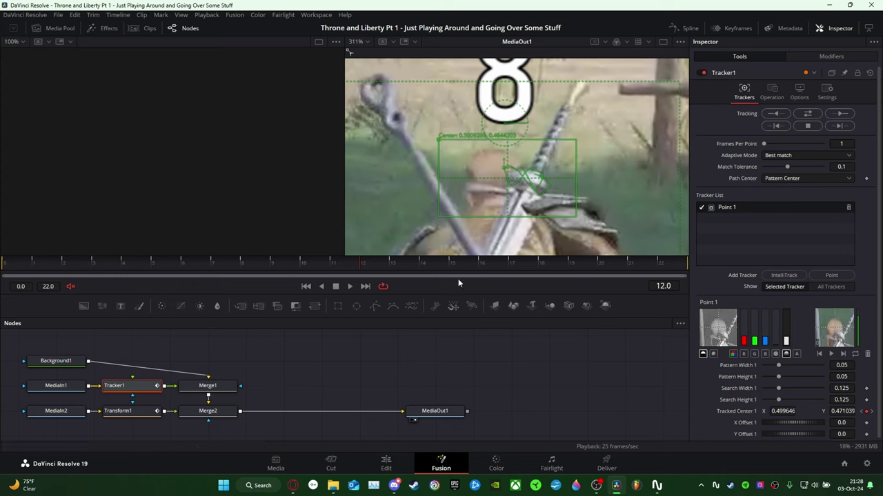
Move the tracked point at frame 19 onto the head at about X 0.506, Y 0.466, and check the neighbouring frames.
{"action": "left_click", "coordinate": [582, 262]}
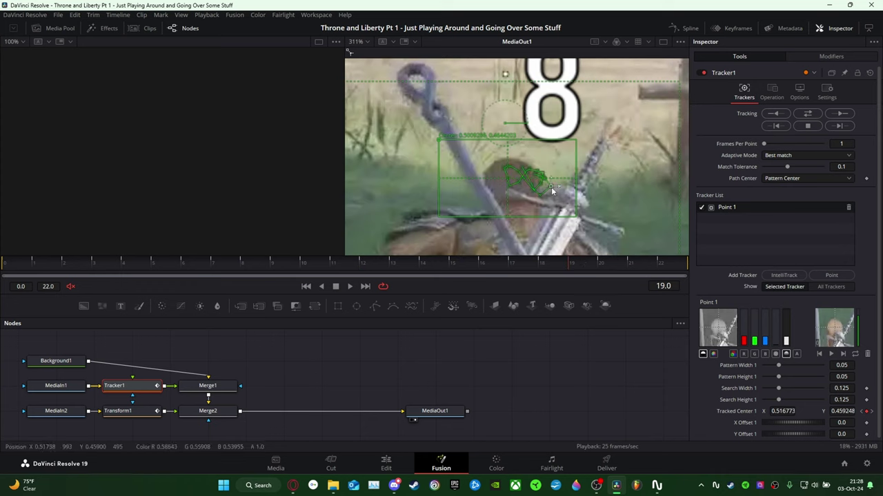
{"action": "left_click_drag", "start_coordinate": [552, 191], "coordinate": [524, 177]}
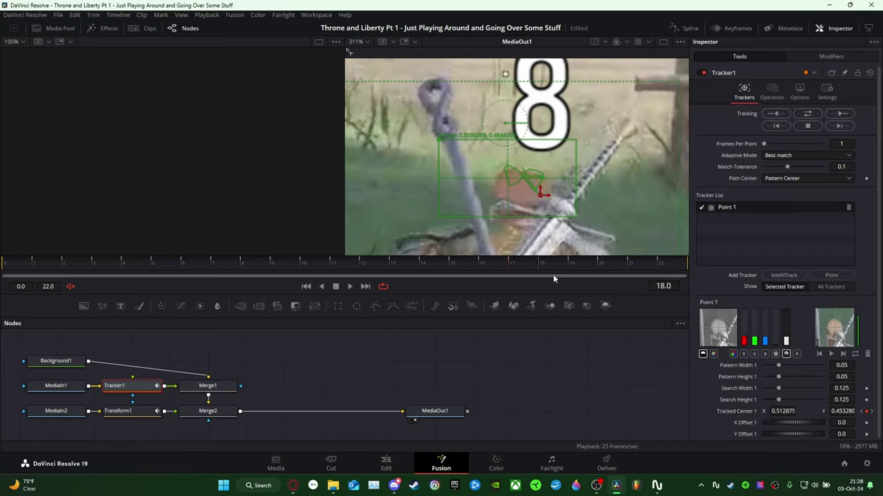
{"action": "left_click", "coordinate": [349, 286]}
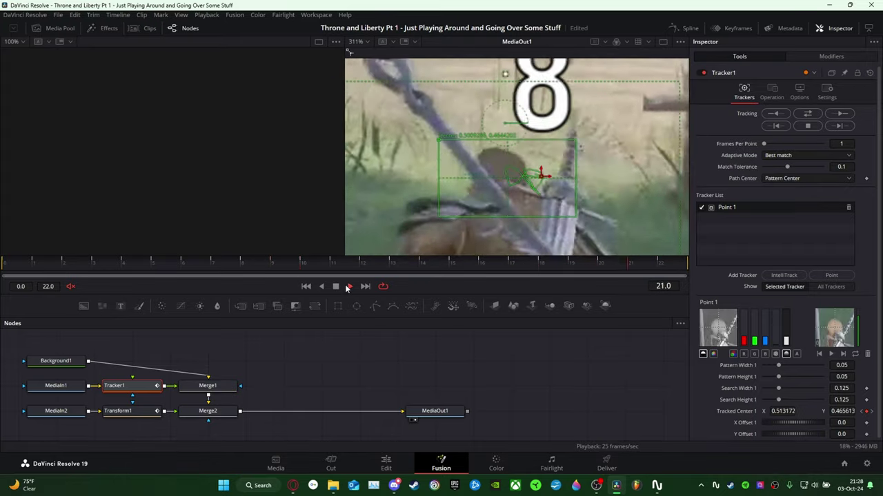
{"action": "left_click", "coordinate": [335, 288]}
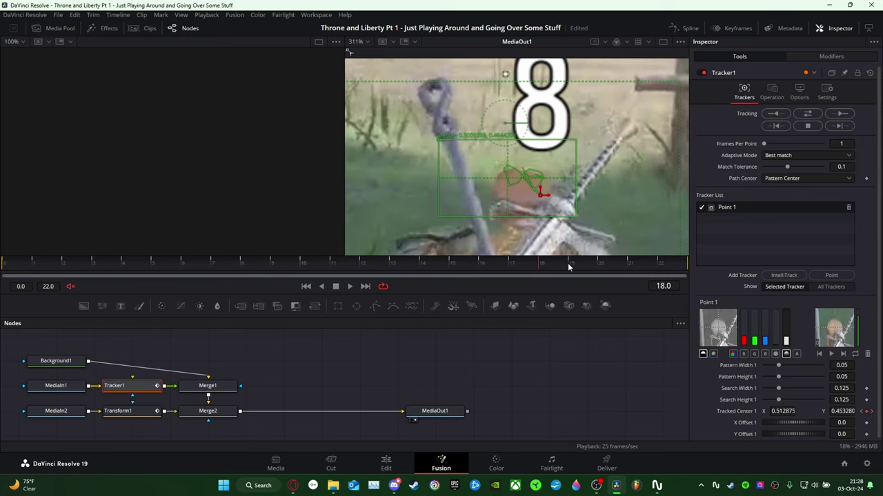
{"action": "left_click", "coordinate": [571, 267]}
{"action": "left_click", "coordinate": [603, 265]}
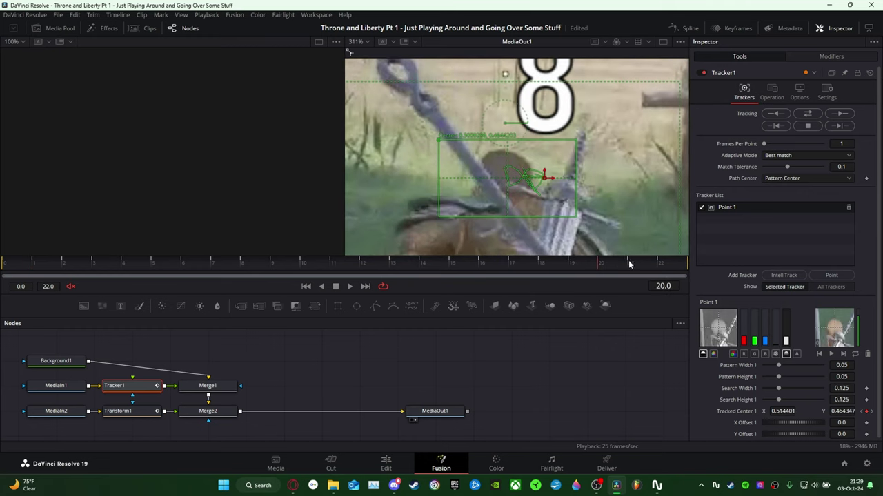
{"action": "left_click", "coordinate": [586, 267]}
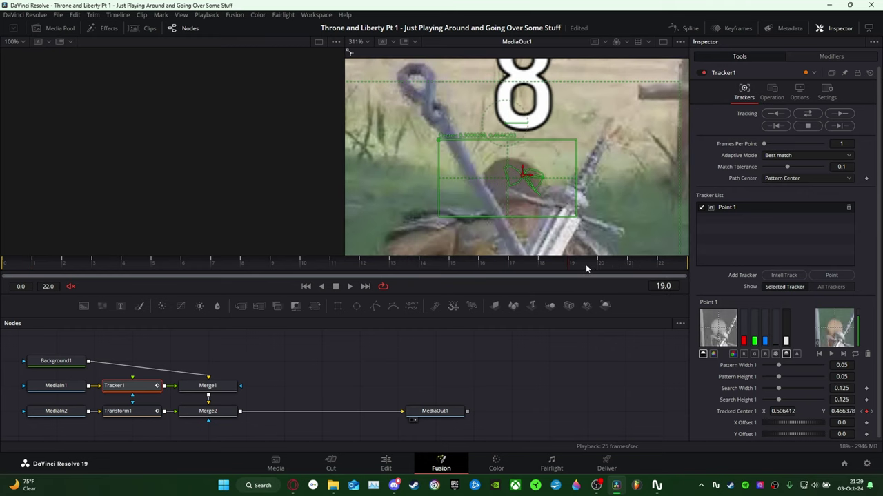
Move the tracked points at frames 20, 21 and 22 back onto the character's head.
{"action": "left_click", "coordinate": [615, 266]}
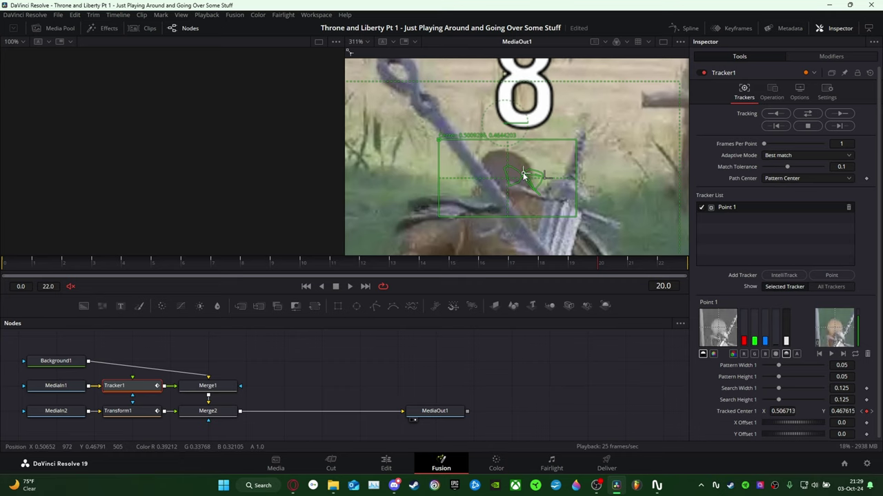
{"action": "left_click", "coordinate": [626, 260]}
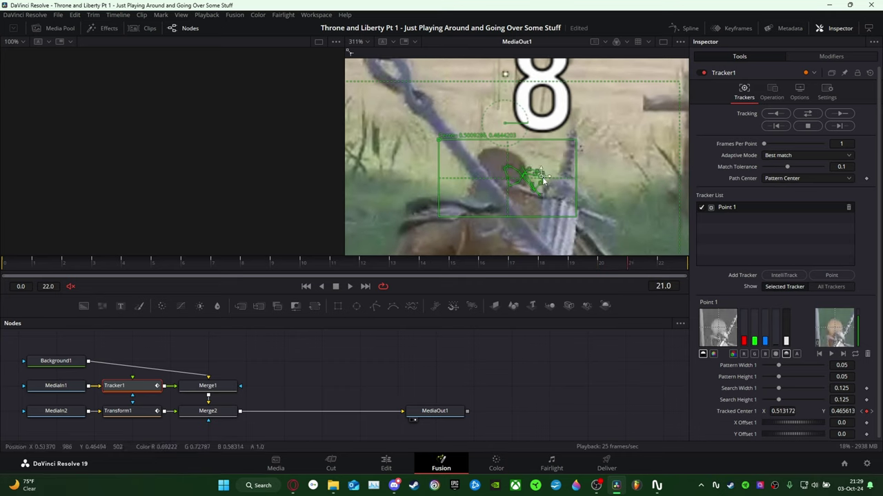
{"action": "left_click_drag", "start_coordinate": [542, 179], "coordinate": [520, 166]}
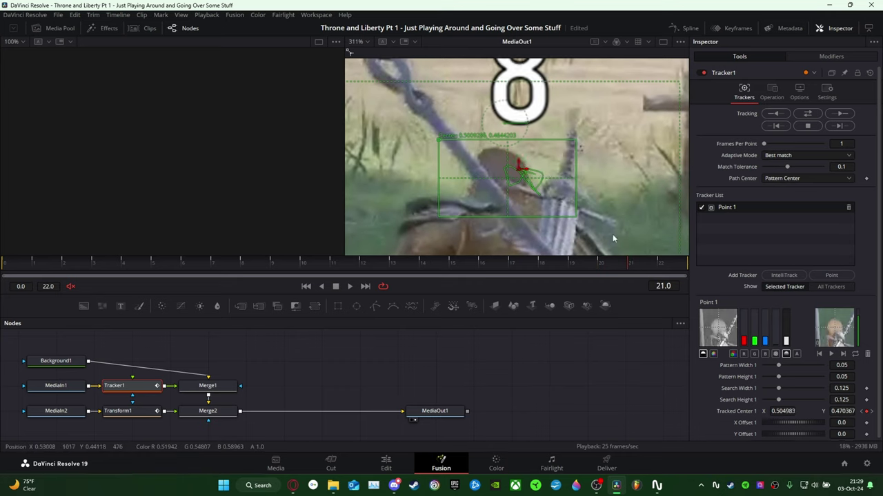
{"action": "left_click", "coordinate": [657, 264]}
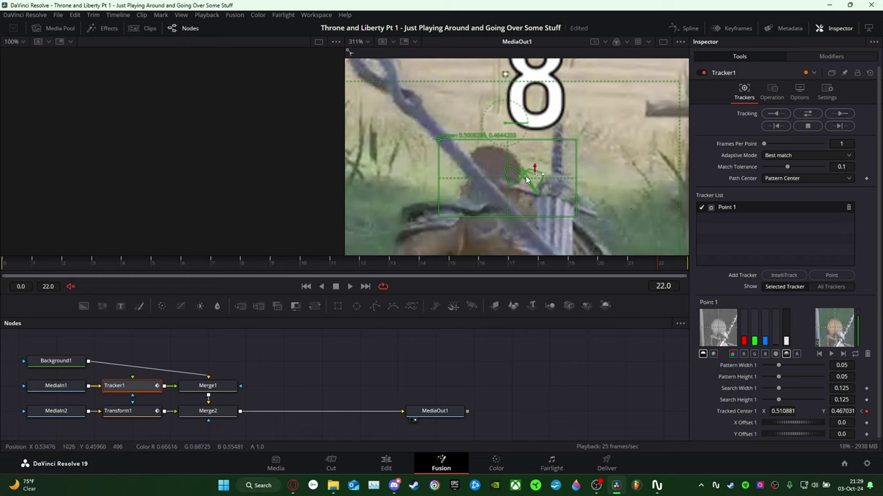
{"action": "left_click_drag", "start_coordinate": [532, 171], "coordinate": [501, 165]}
Fit the image in the viewer and play back the final output to check how the "8" follows the corrected track.
{"action": "key", "text": "j"}
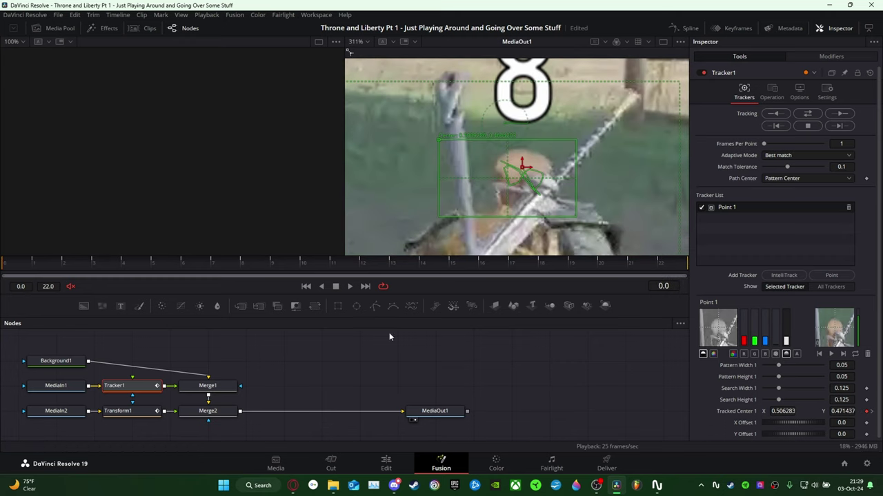
{"action": "left_click", "coordinate": [369, 42]}
{"action": "left_click", "coordinate": [357, 54]}
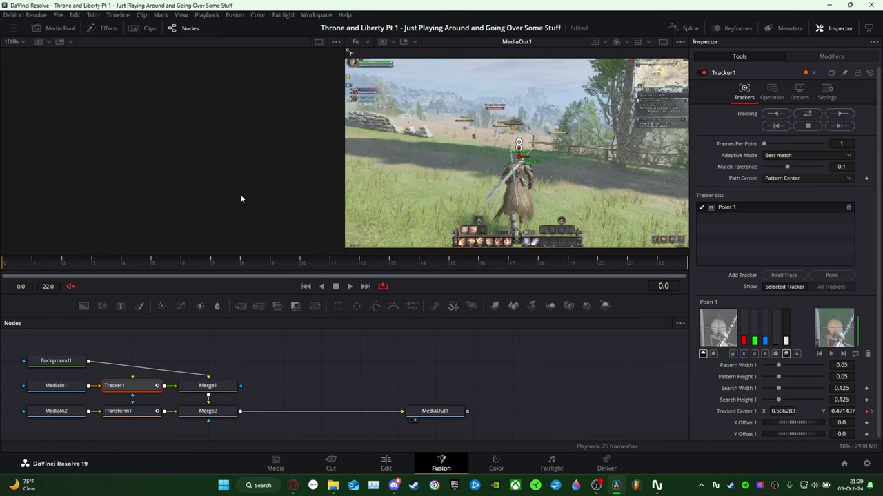
{"action": "left_click", "coordinate": [453, 413]}
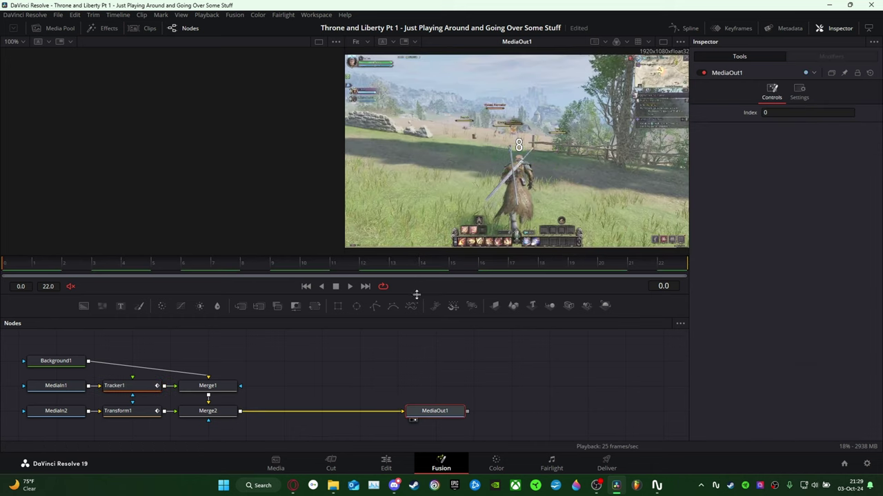
{"action": "left_click", "coordinate": [349, 287]}
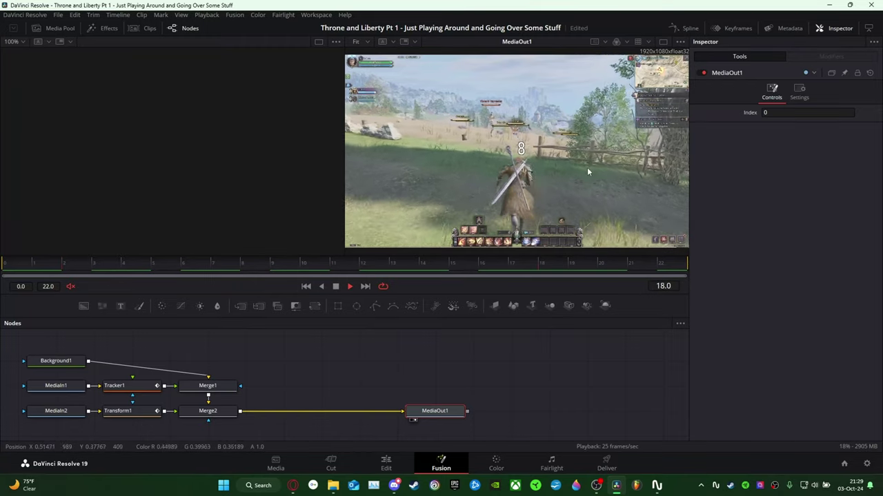
{"action": "left_click", "coordinate": [336, 286]}
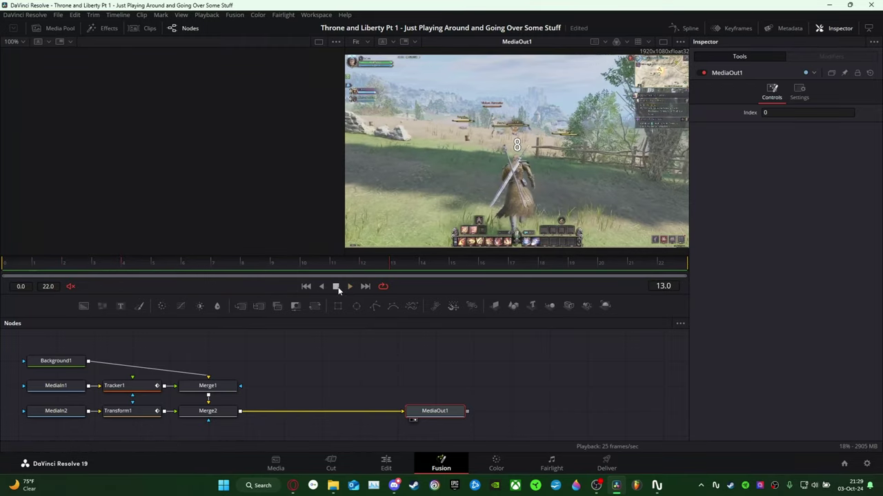